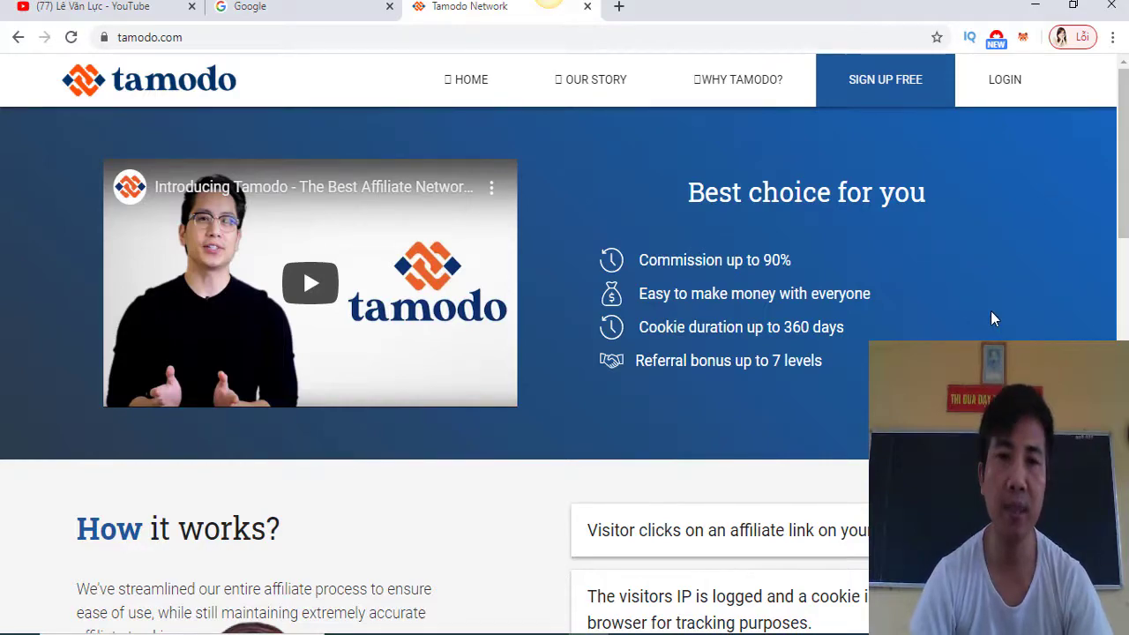
Open Tamodo's Create Account registration form via SIGN UP FREE
scroll(952, 206, down, 10)
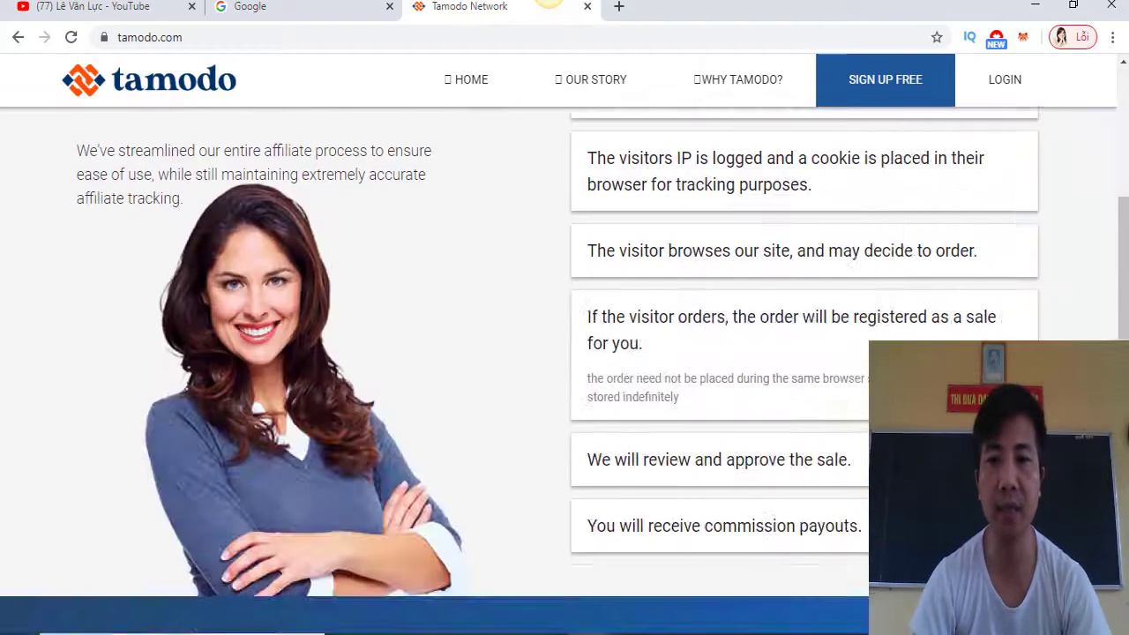
scroll(892, 183, up, 10)
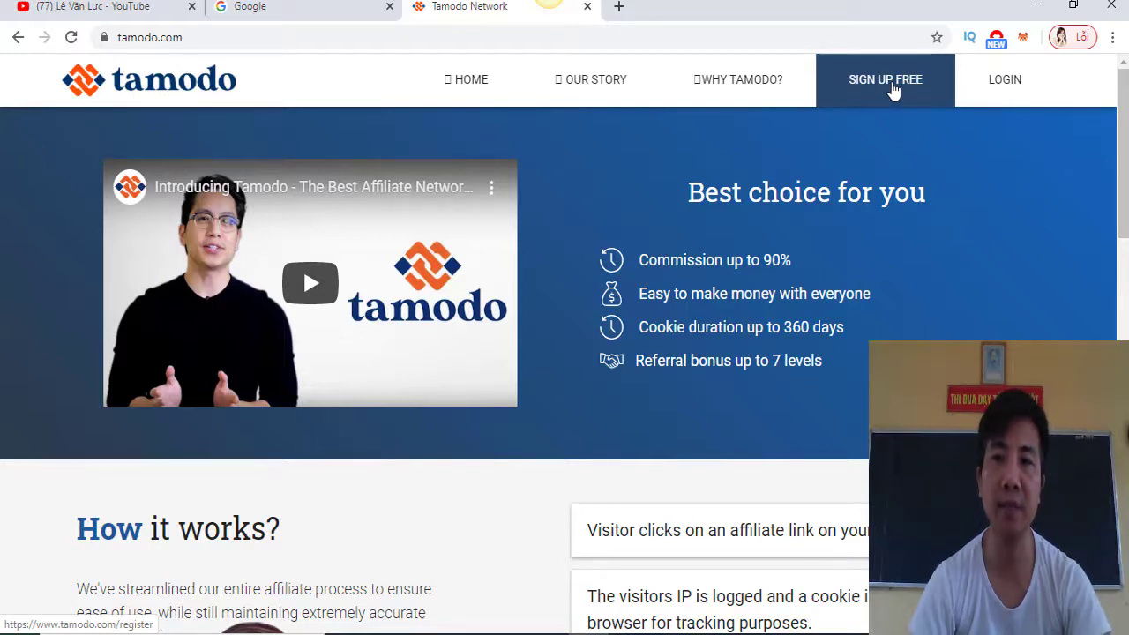
click(892, 89)
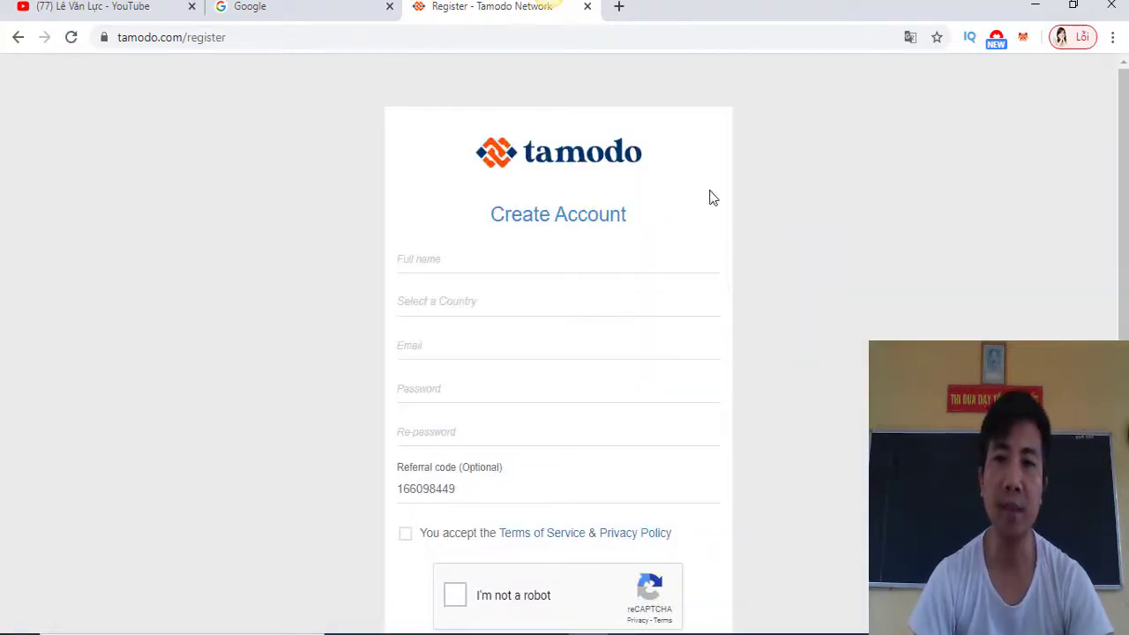
Enter the user's full name and select Vietnam from the country list
scroll(820, 326, down, 1)
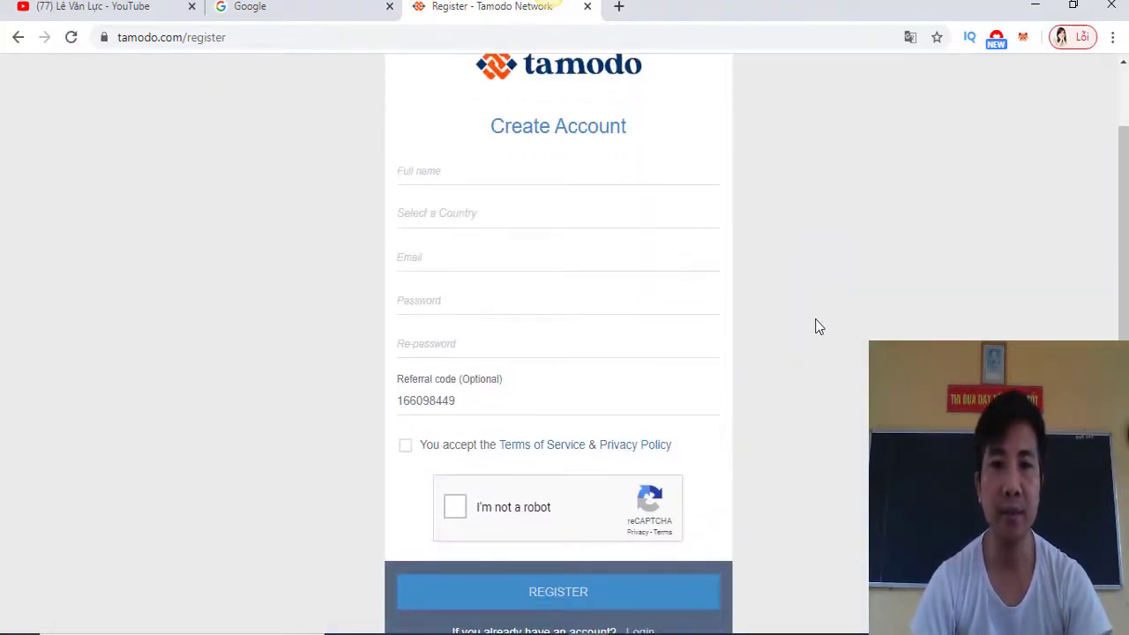
click(425, 178)
click(460, 174)
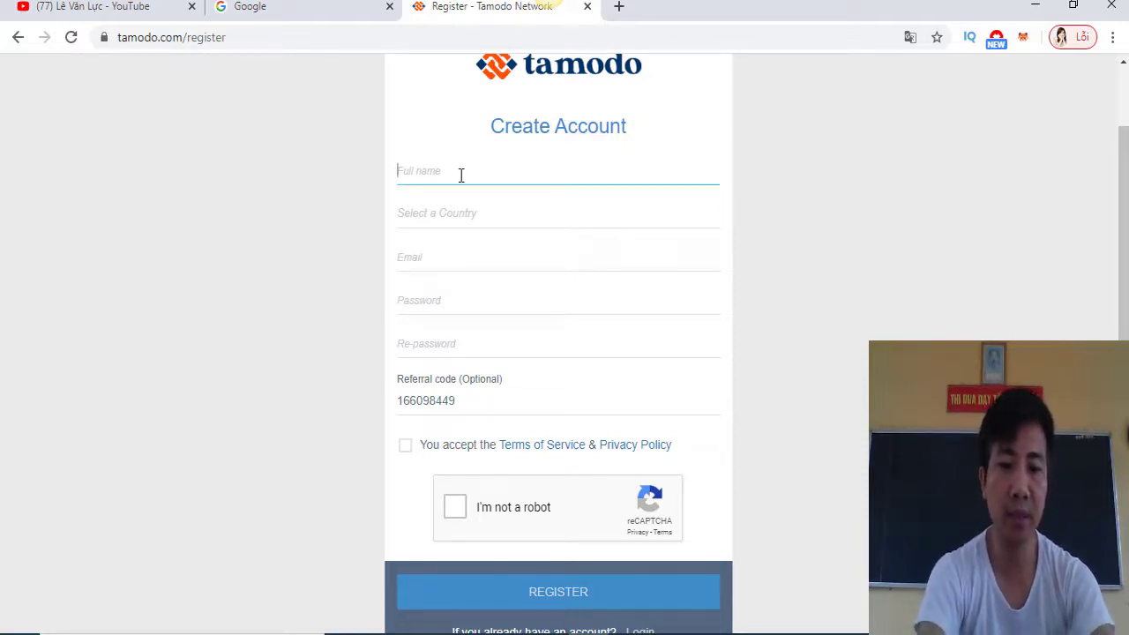
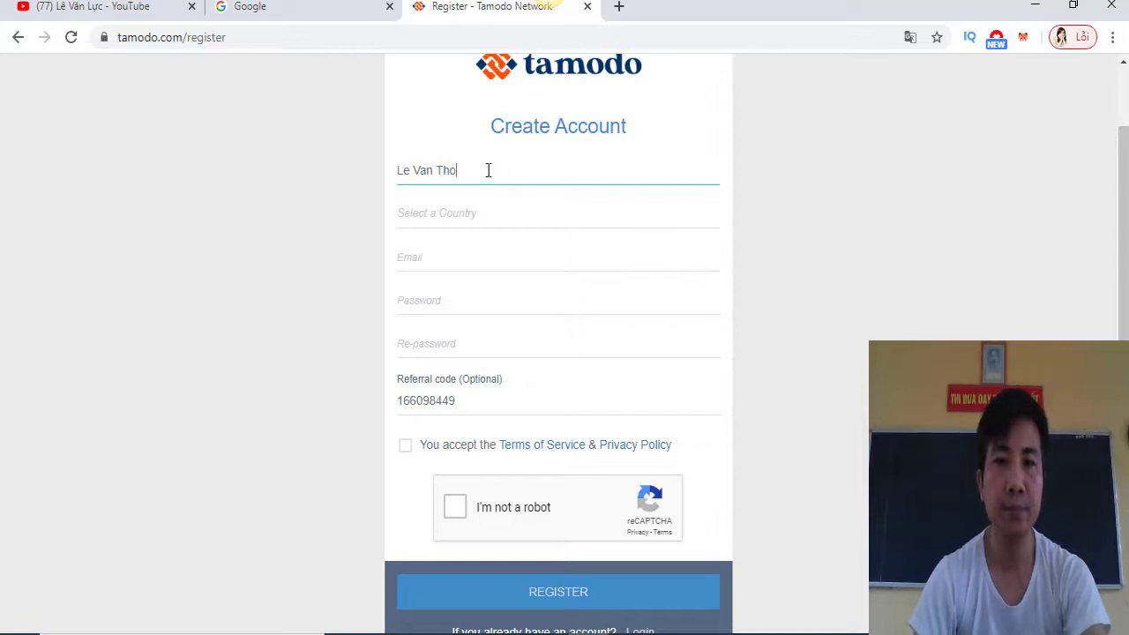
click(479, 221)
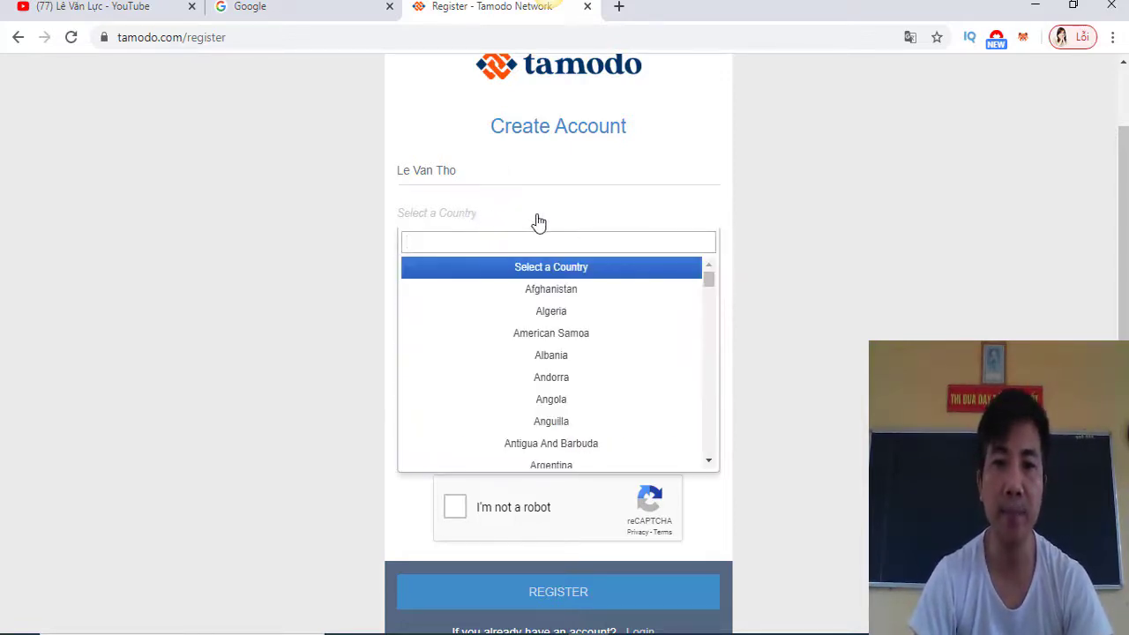
drag(711, 282, 701, 441)
click(600, 447)
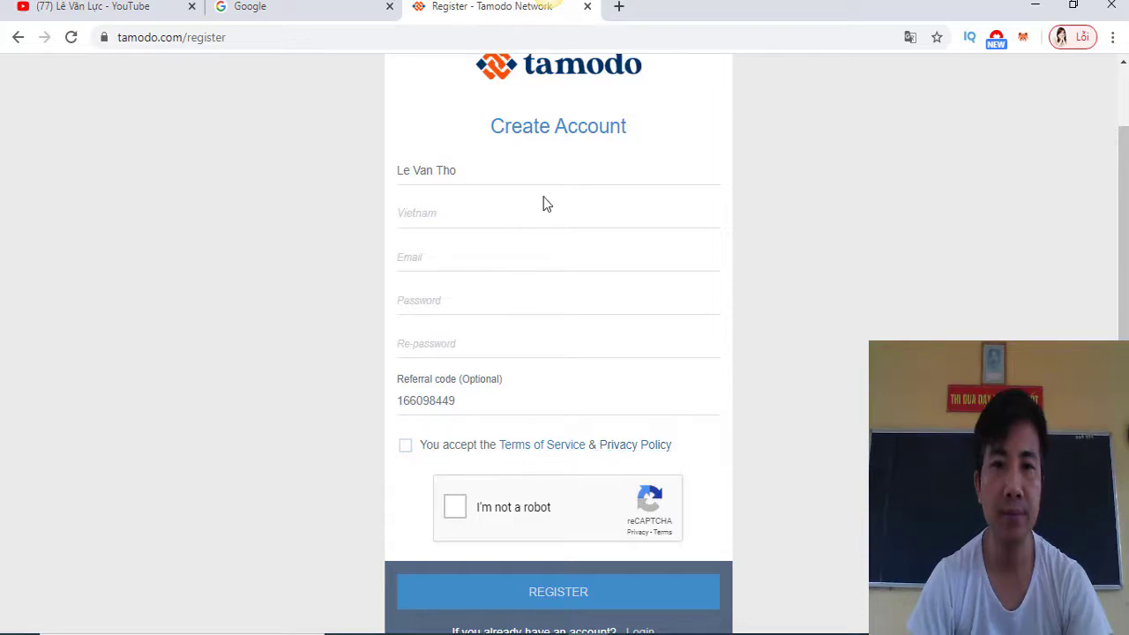
Enter the e-mail username after checking the Google account on the other page
click(440, 254)
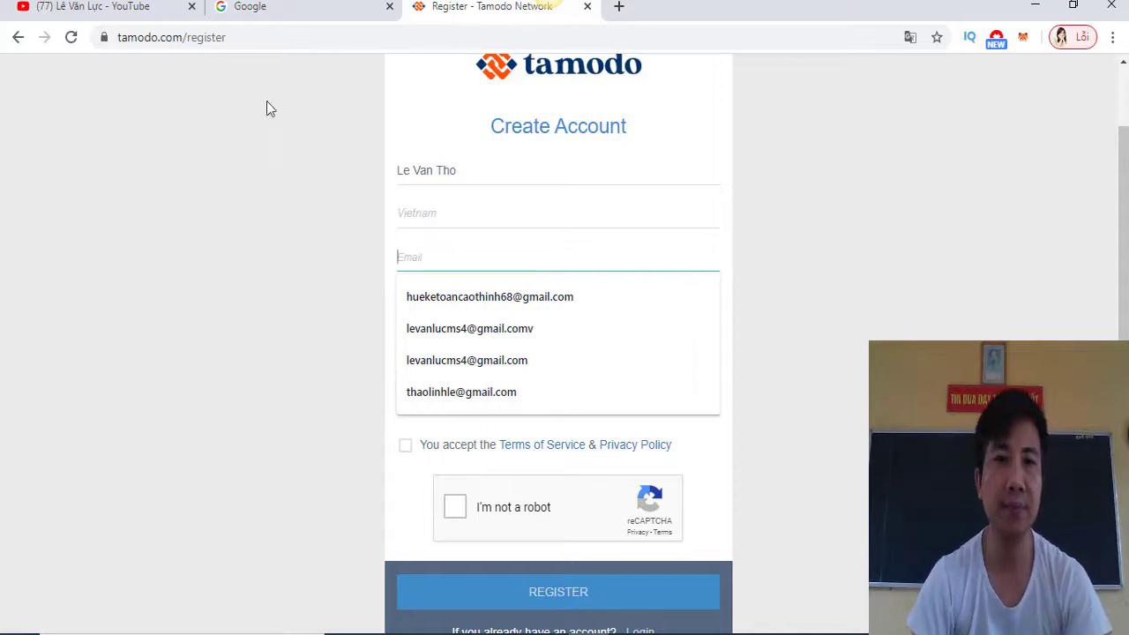
click(272, 15)
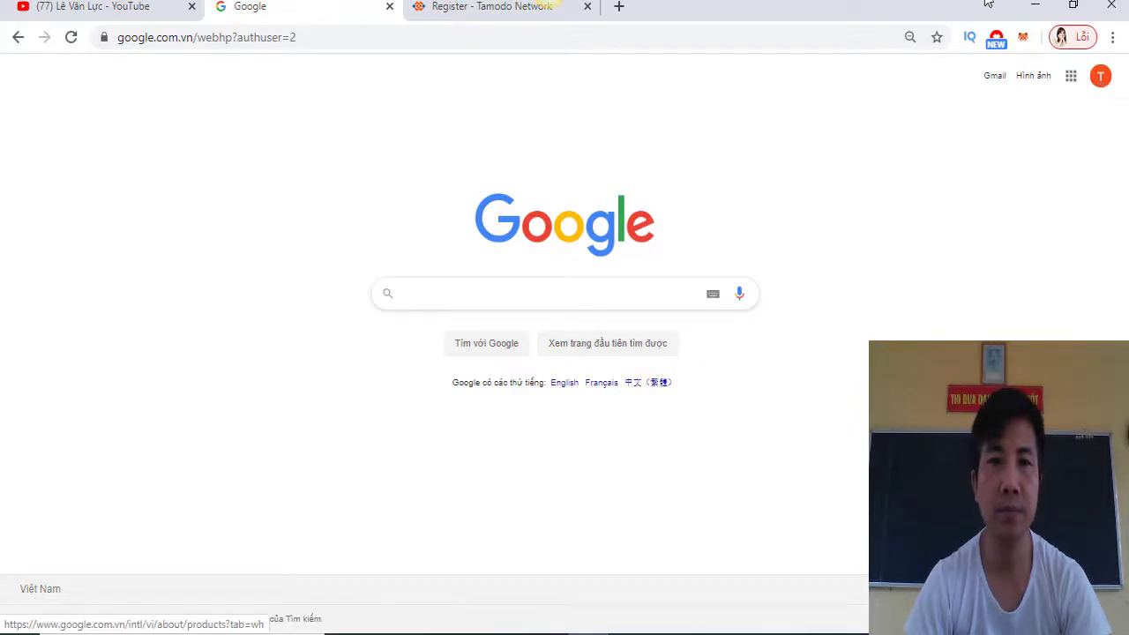
click(547, 9)
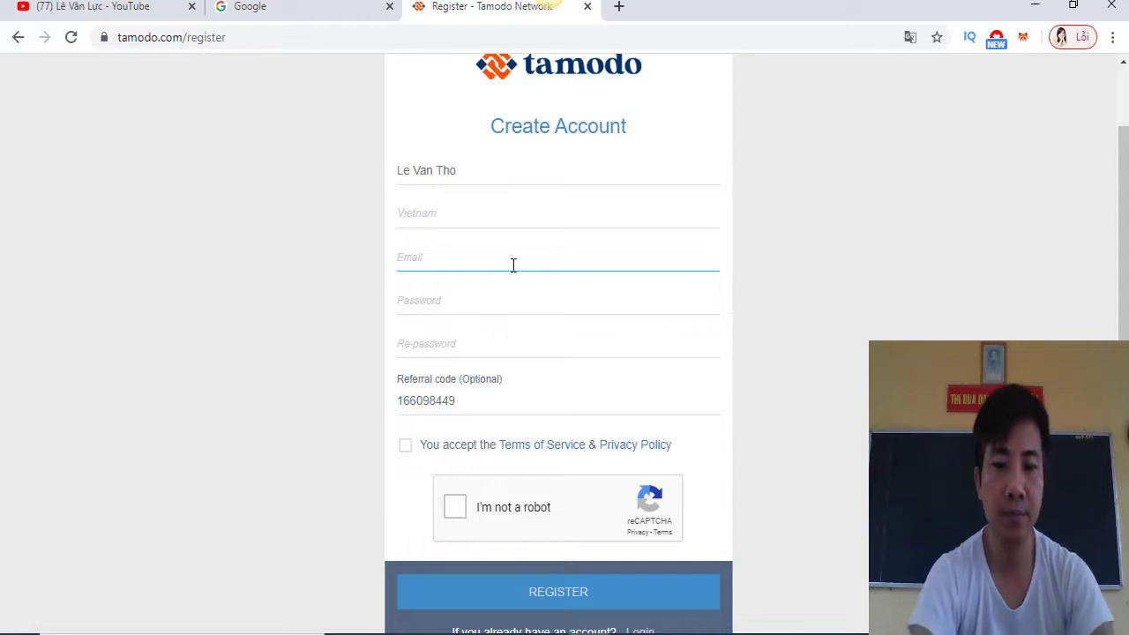
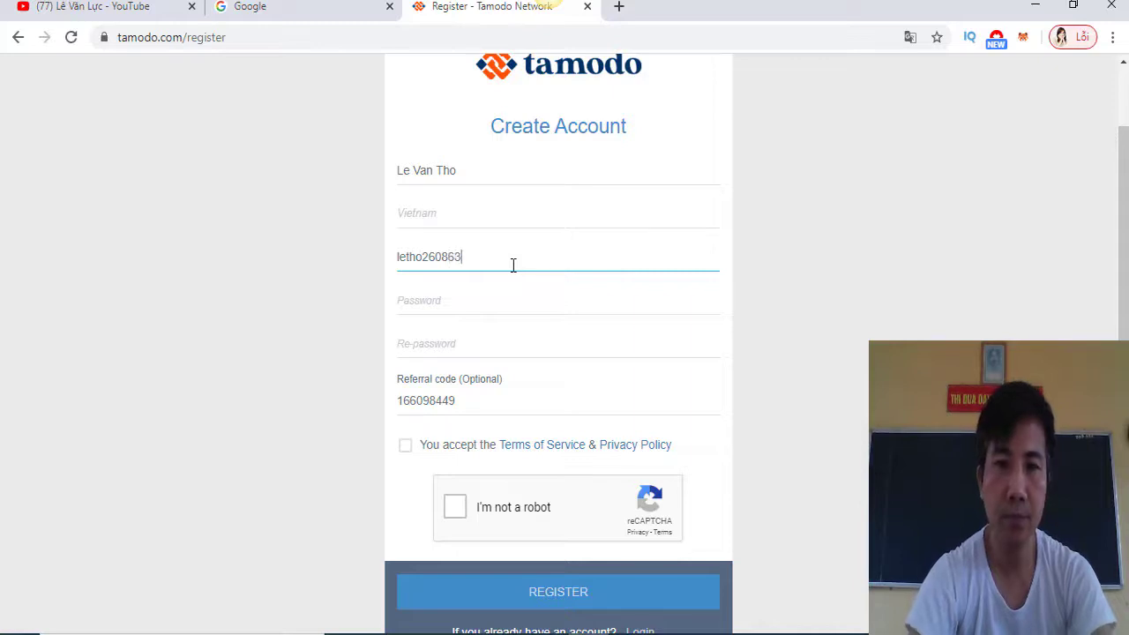
Enter and confirm the password, accept the Terms of Service, and pass the reCAPTCHA
click(492, 303)
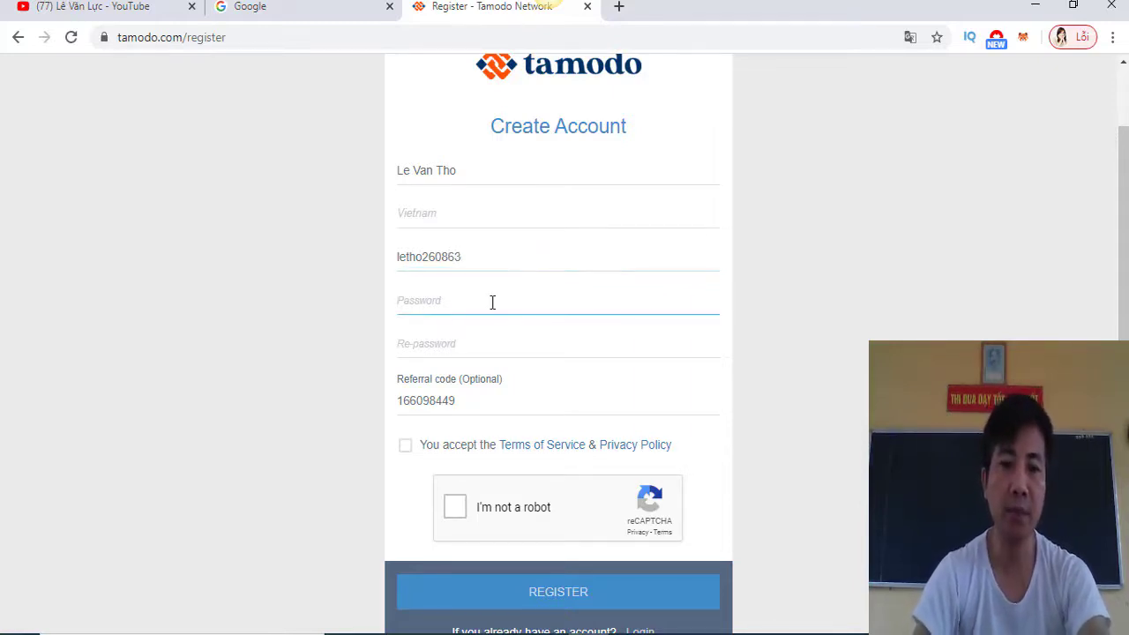
text(l)
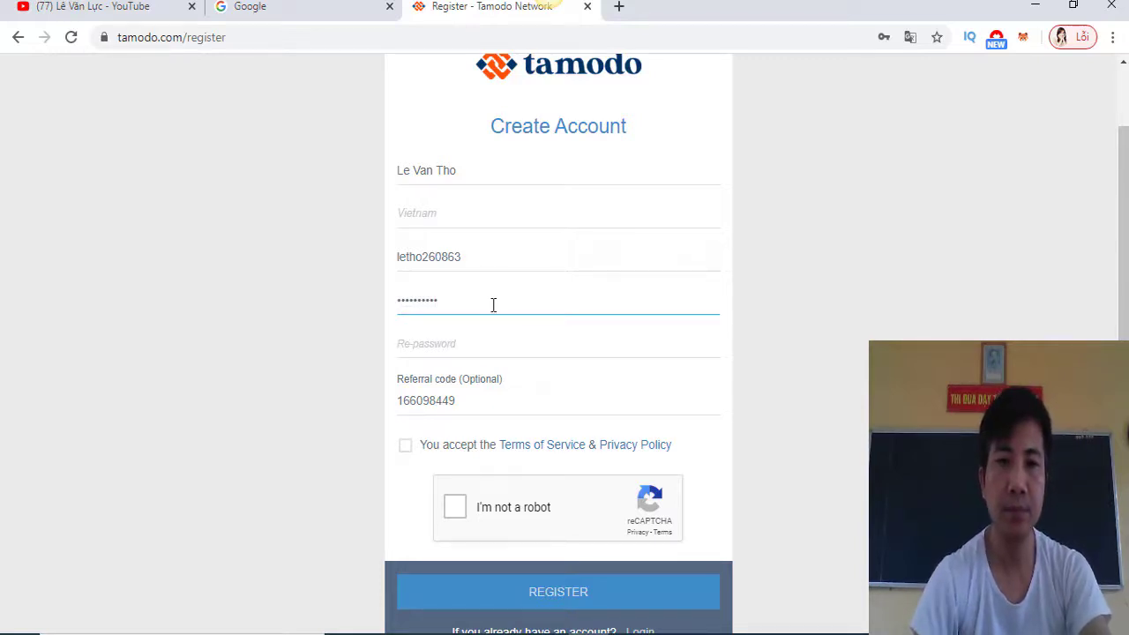
click(497, 342)
text(l)
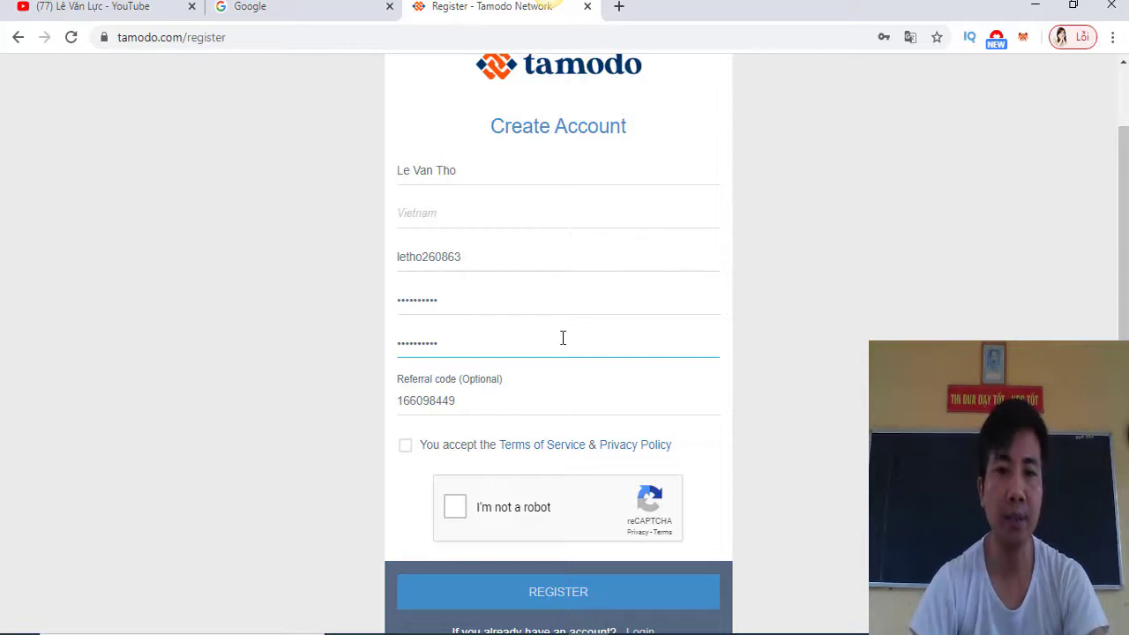
scroll(561, 339, down, 1)
click(405, 362)
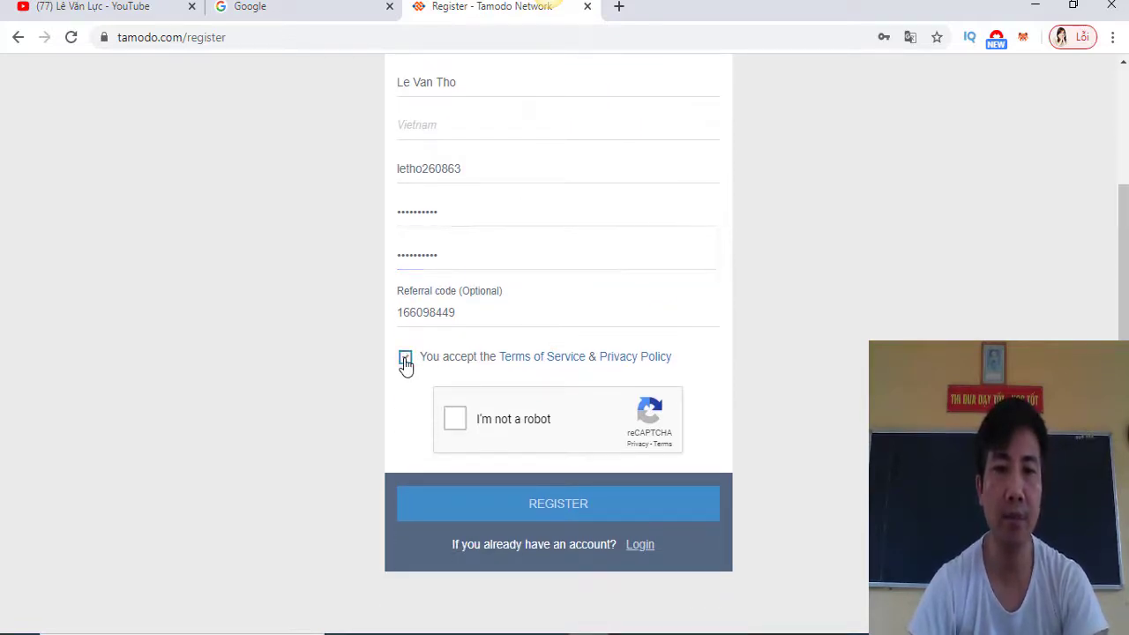
click(455, 426)
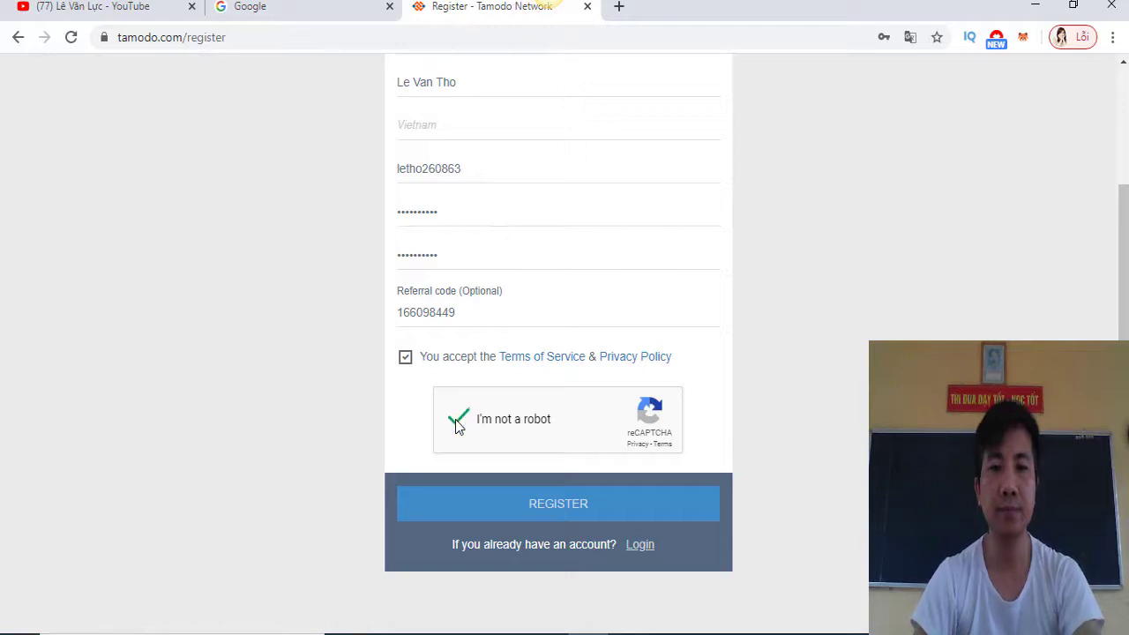
click(558, 509)
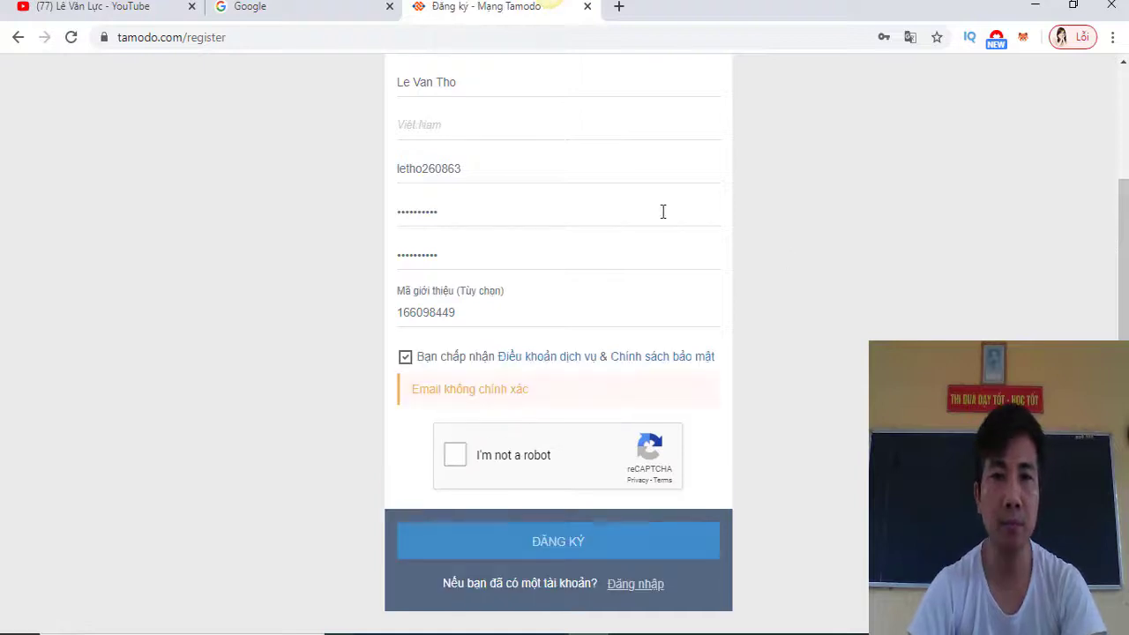
click(477, 170)
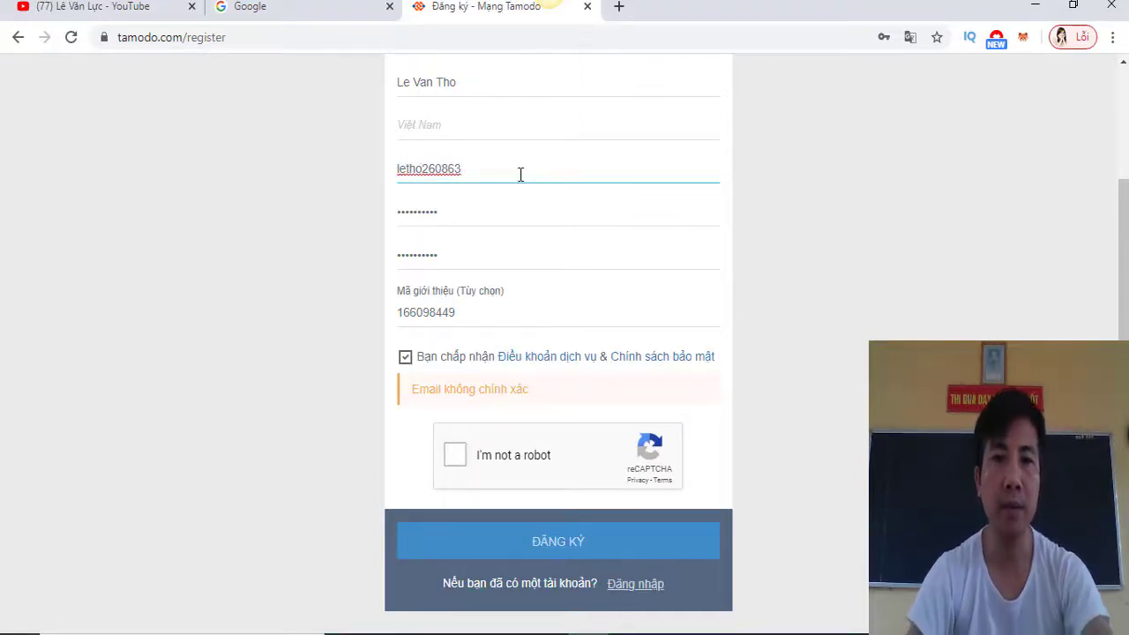
text(@)
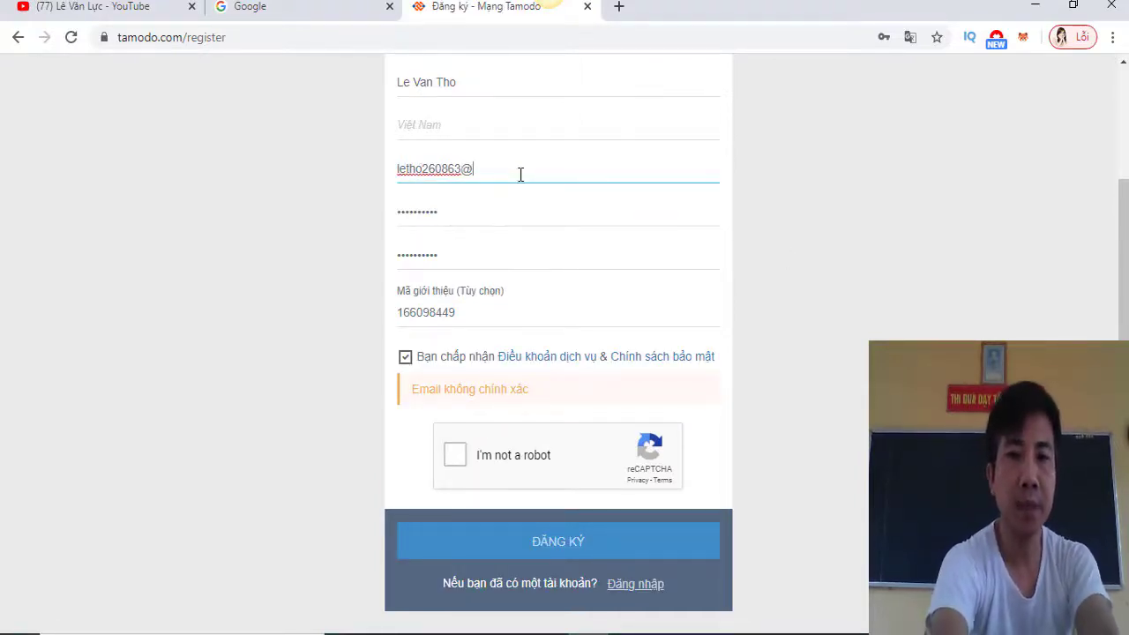
text(gmail.com)
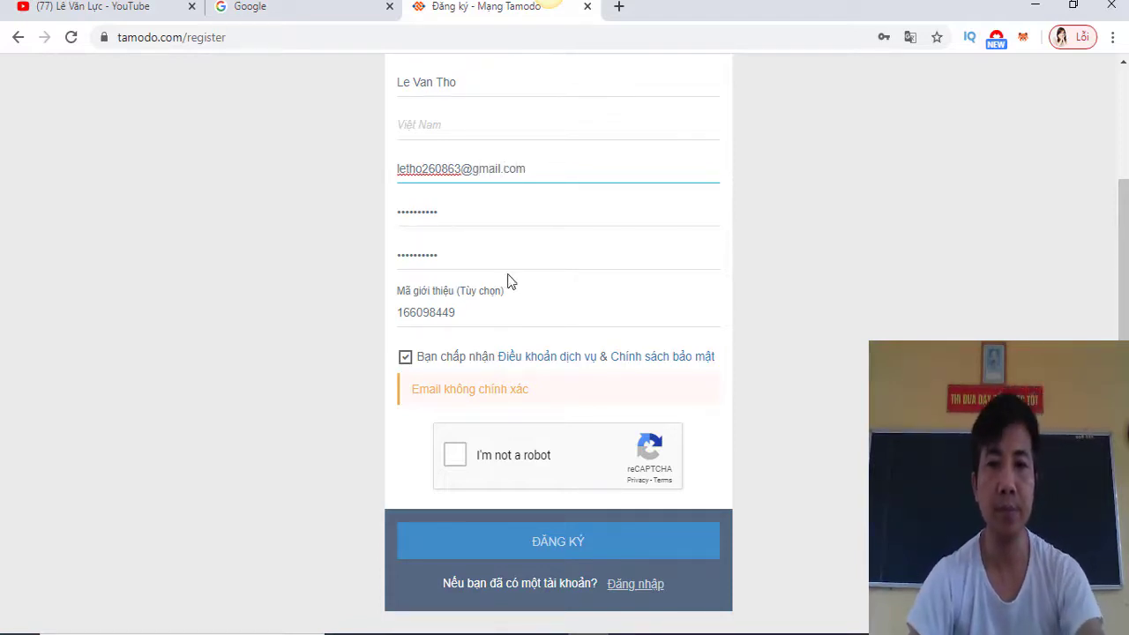
Re-tick the not-a-robot check and resubmit the registration
click(455, 455)
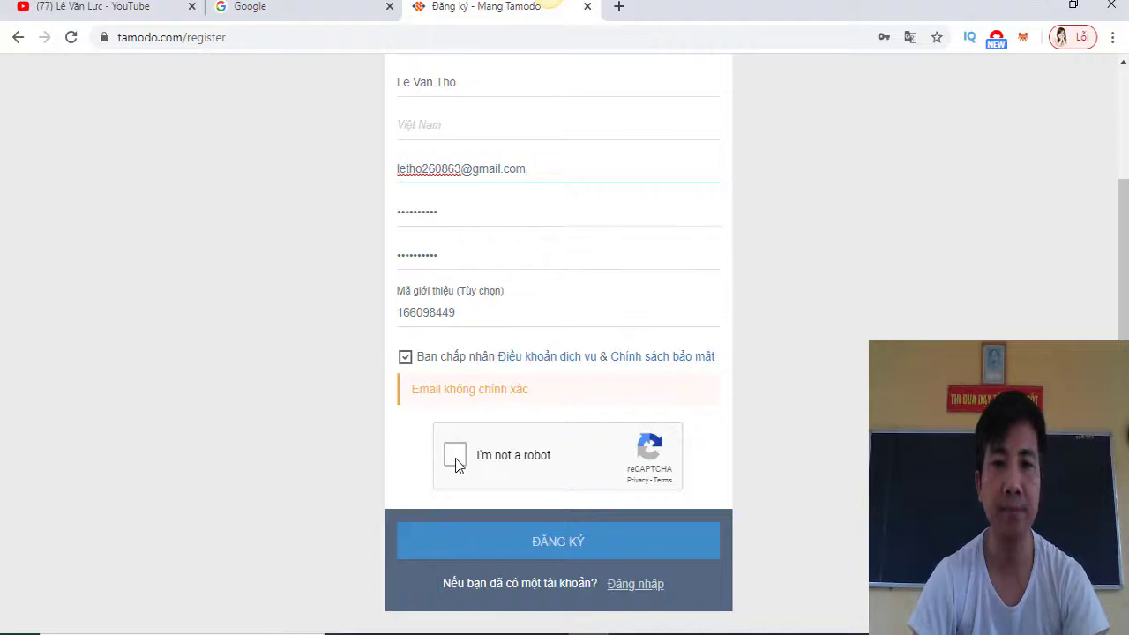
scroll(574, 253, up, 2)
scroll(538, 305, down, 1)
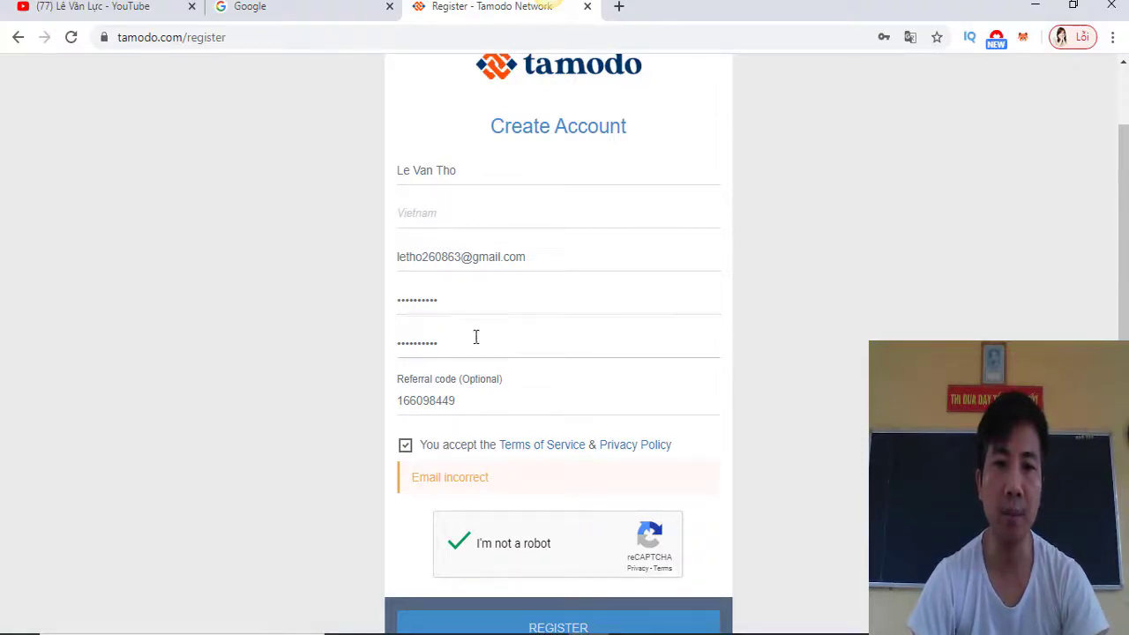
scroll(516, 454, down, 2)
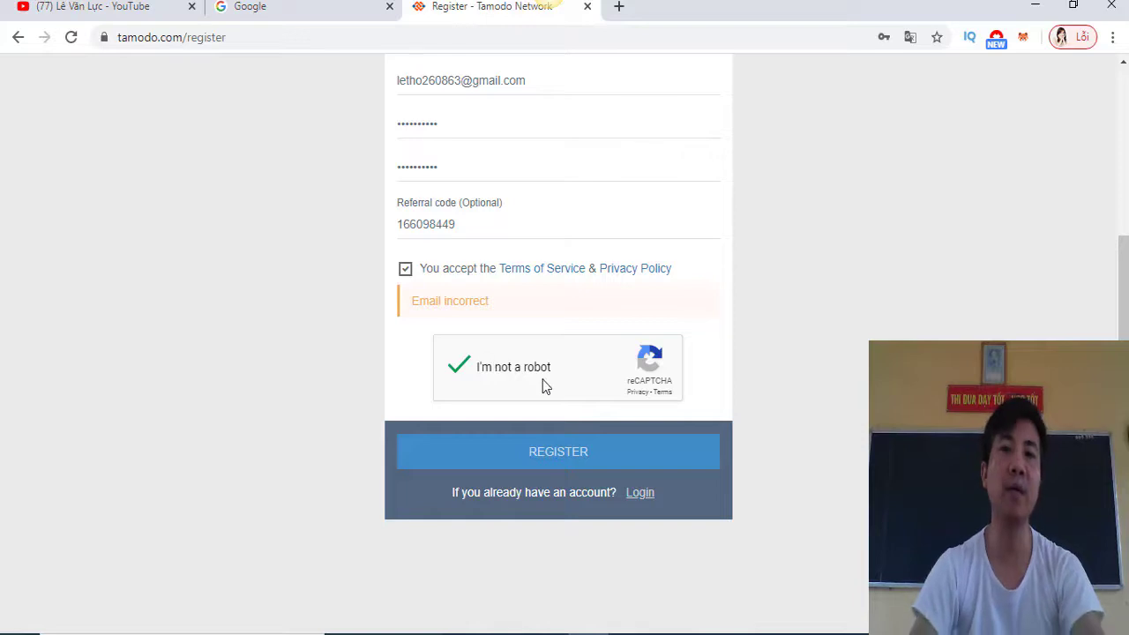
click(576, 457)
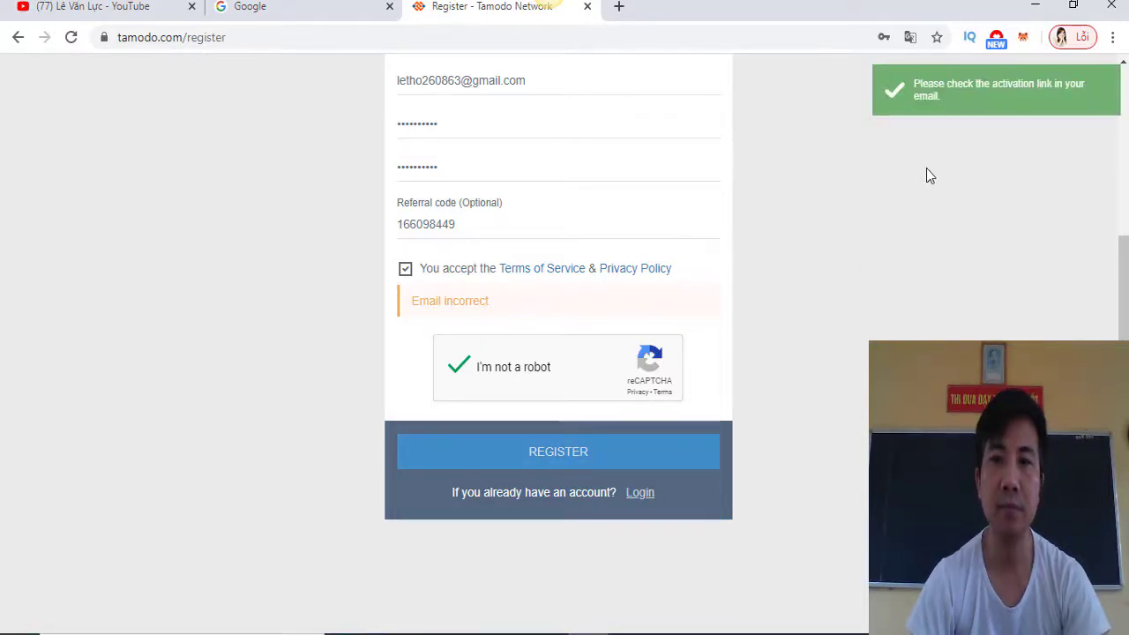
scroll(731, 350, up, 3)
scroll(801, 398, down, 3)
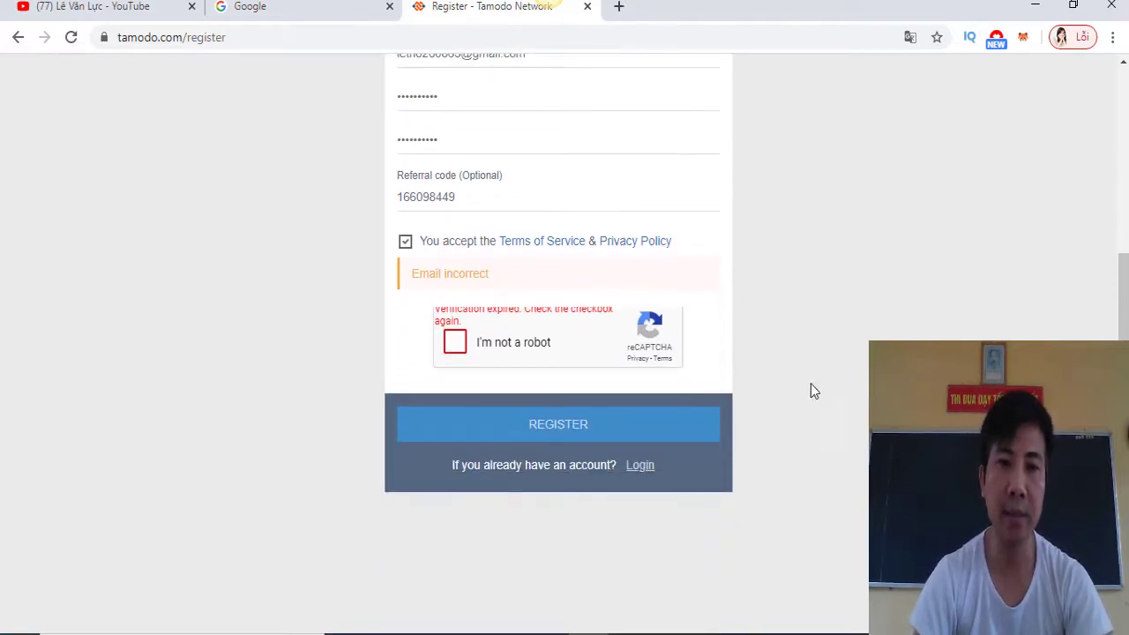
scroll(433, 176, up, 3)
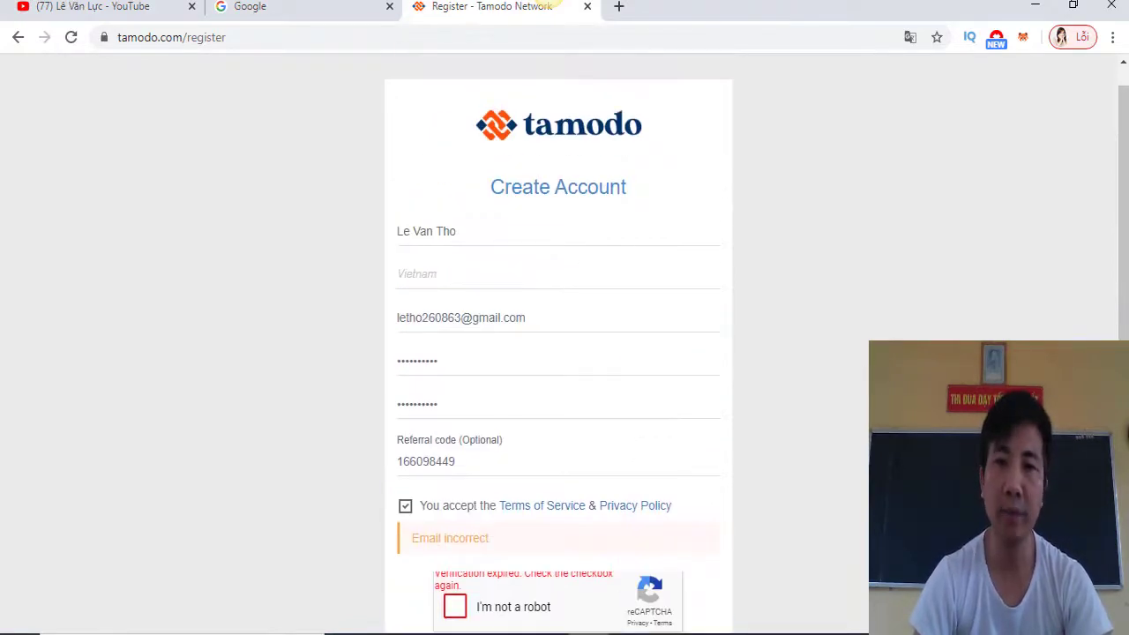
click(307, 15)
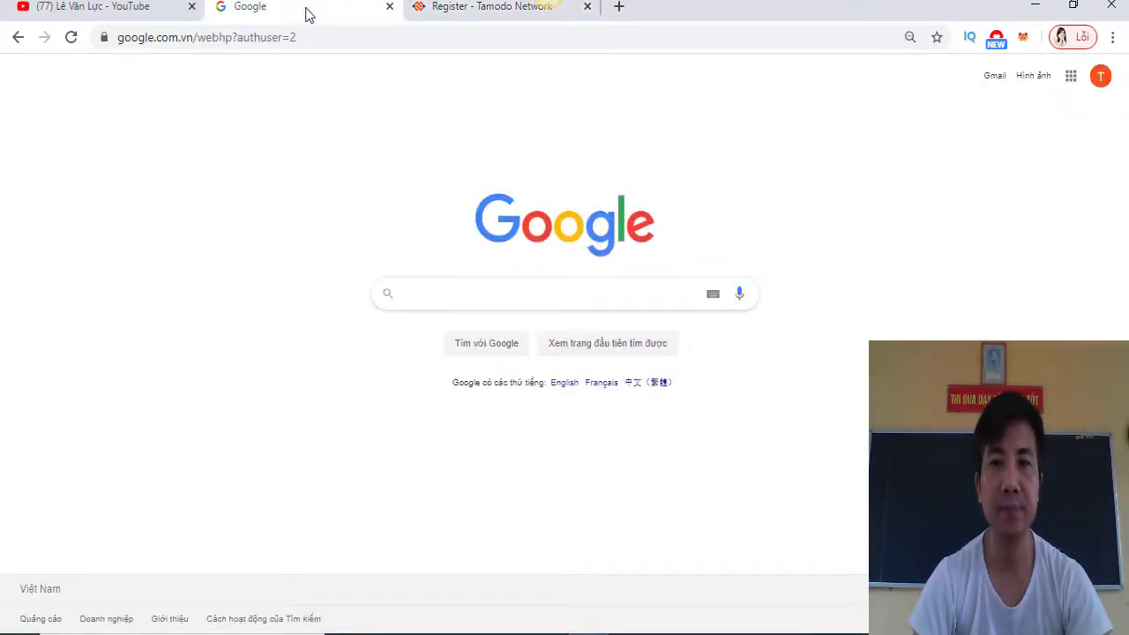
click(993, 81)
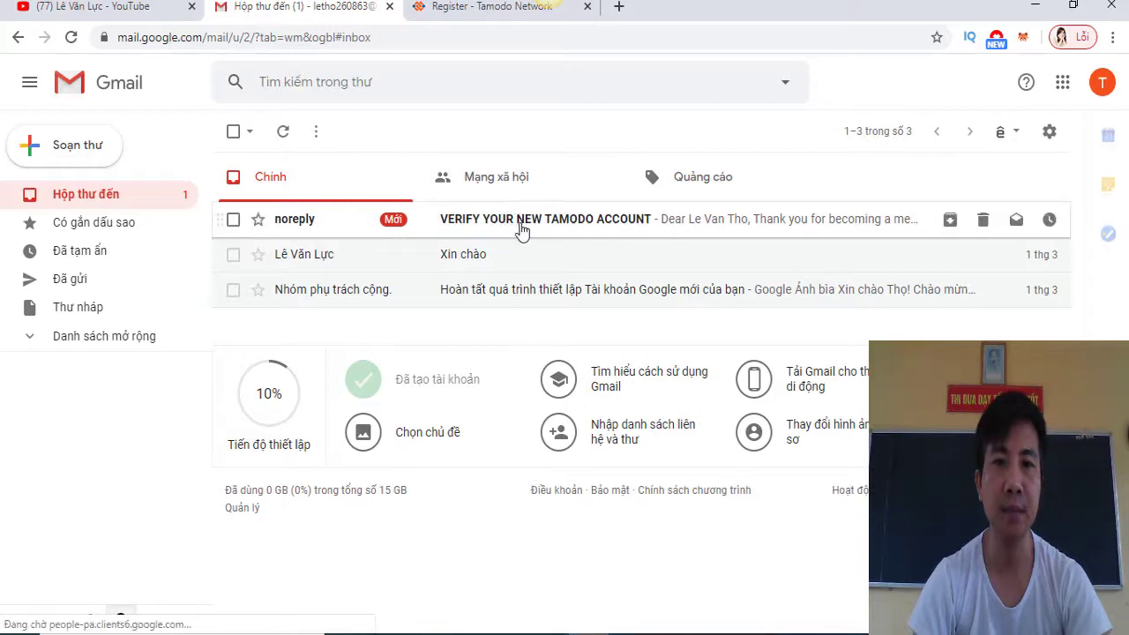
click(522, 225)
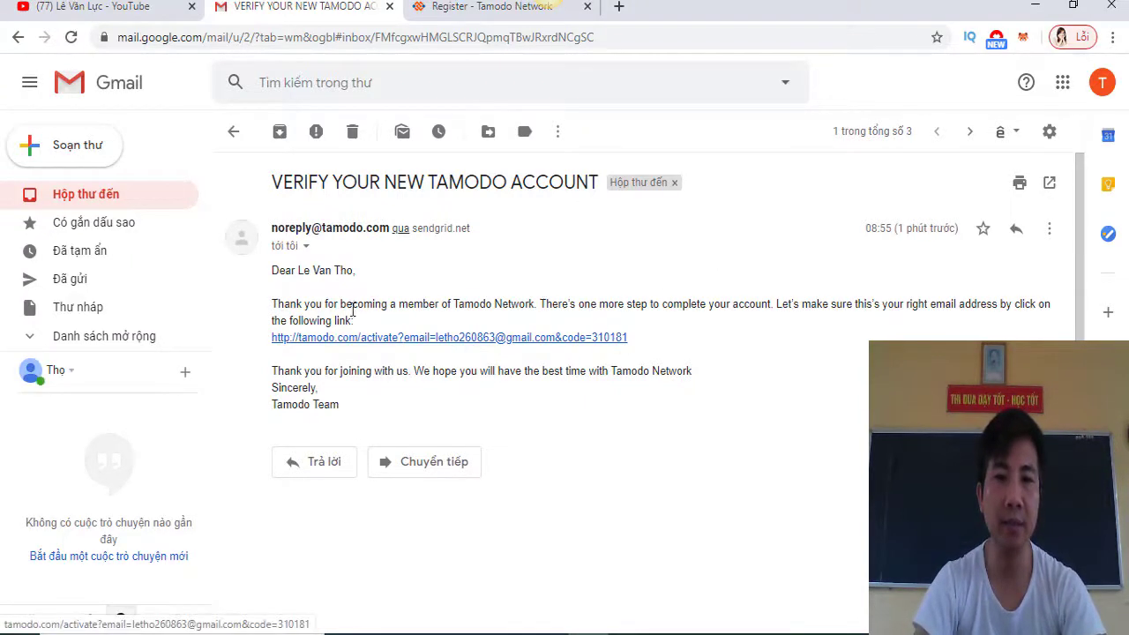
Translate the e-mail into Vietnamese, then restore its original English text
right_click(684, 251)
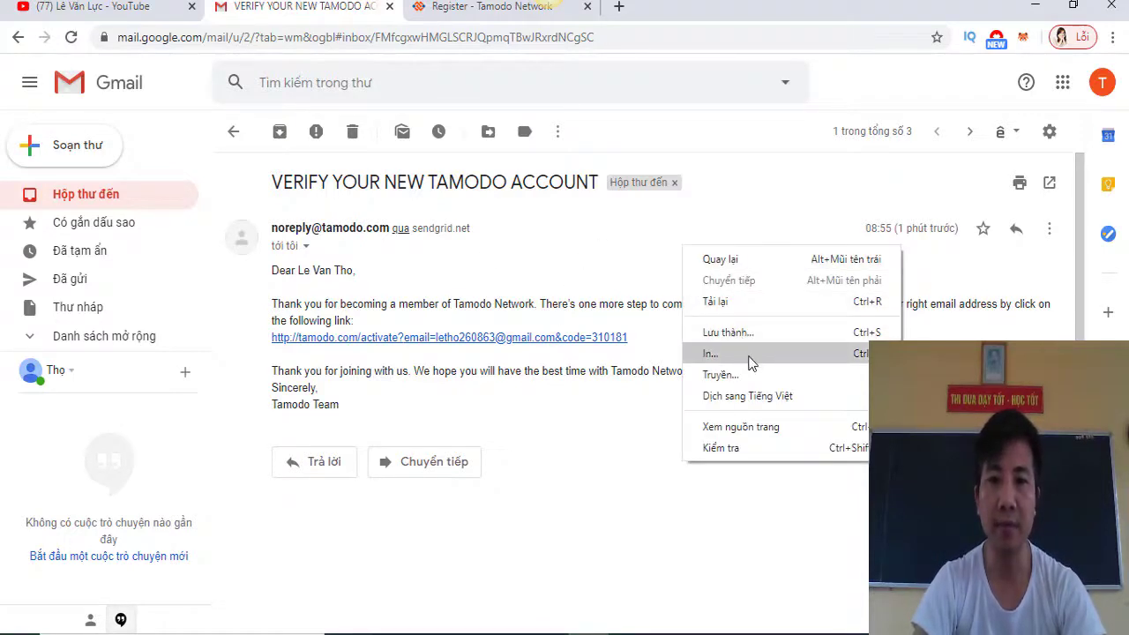
click(758, 396)
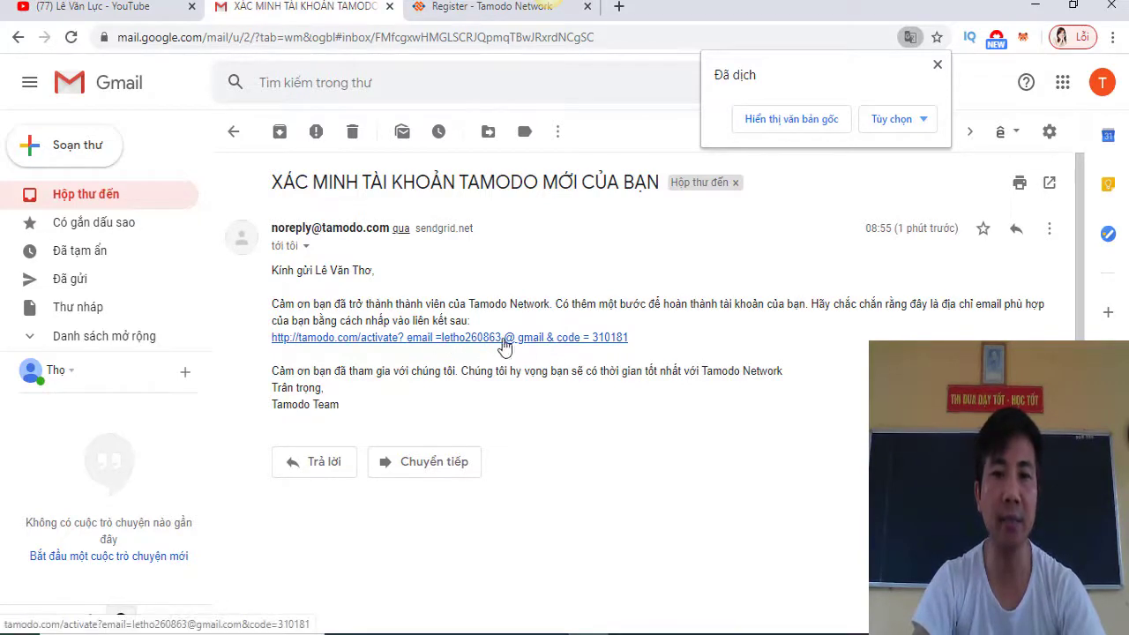
click(820, 118)
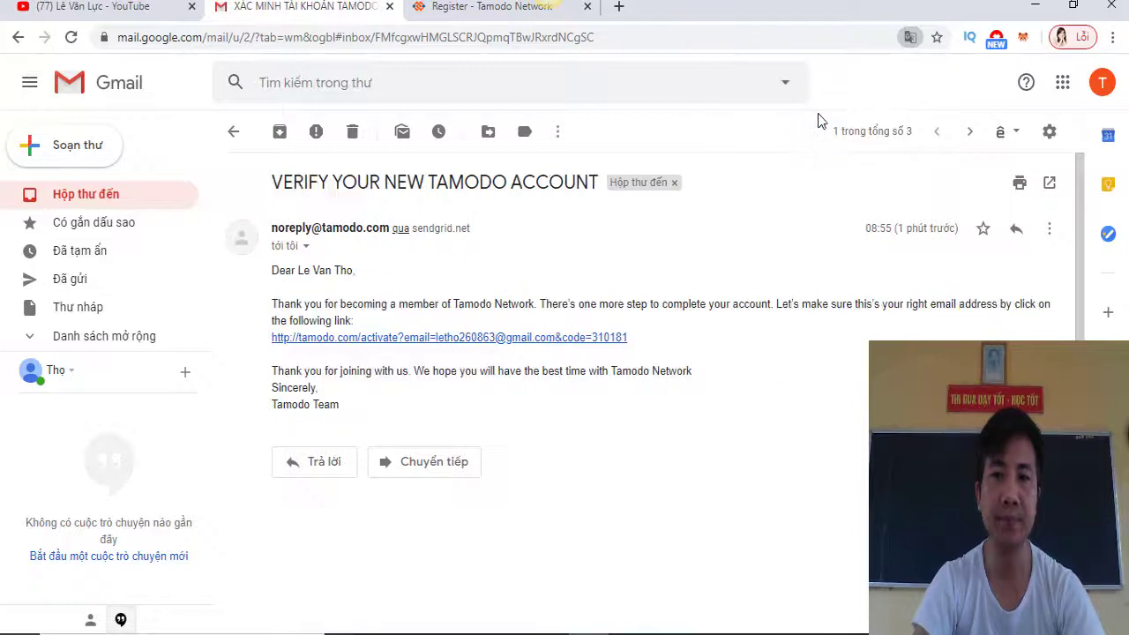
Follow the activation link and sign in with the account's e-mail, password and reCAPTCHA
click(510, 337)
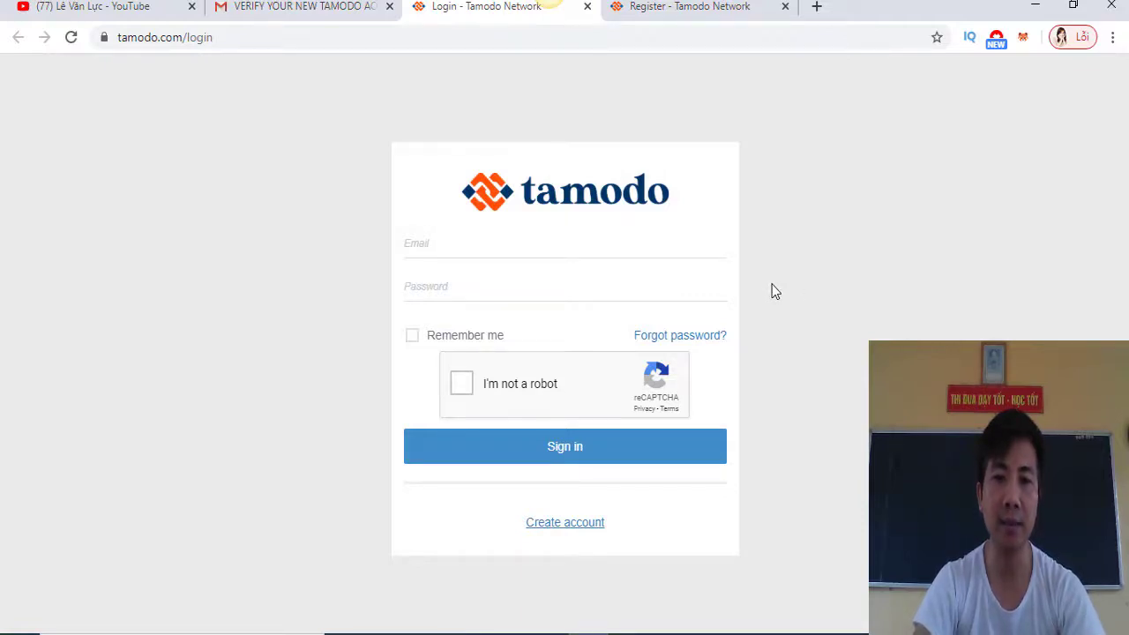
click(516, 246)
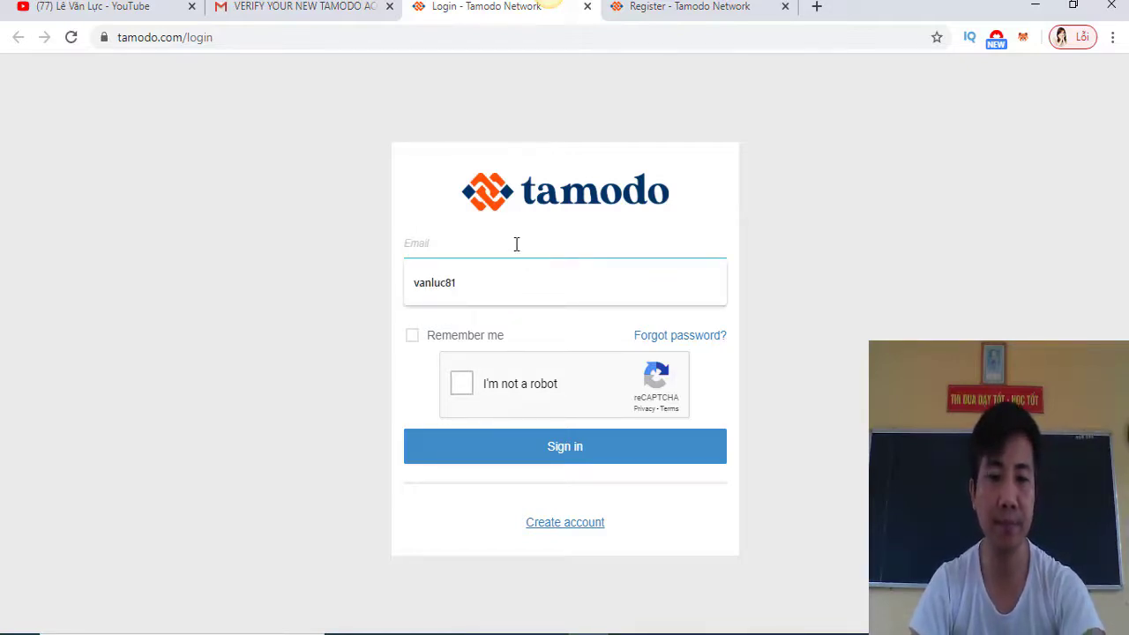
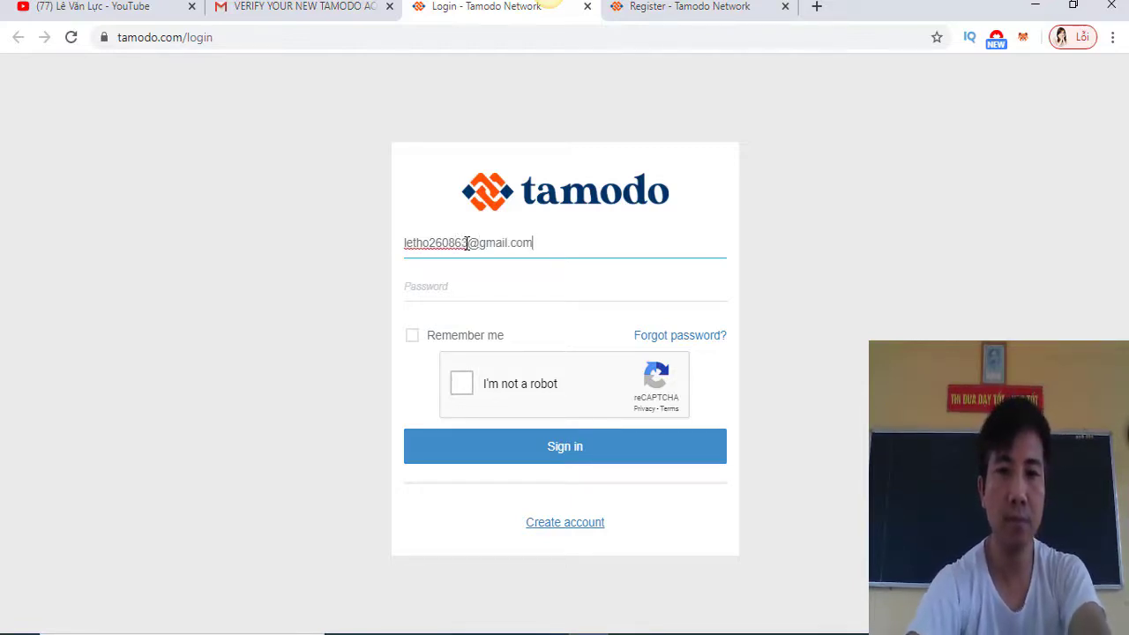
click(458, 284)
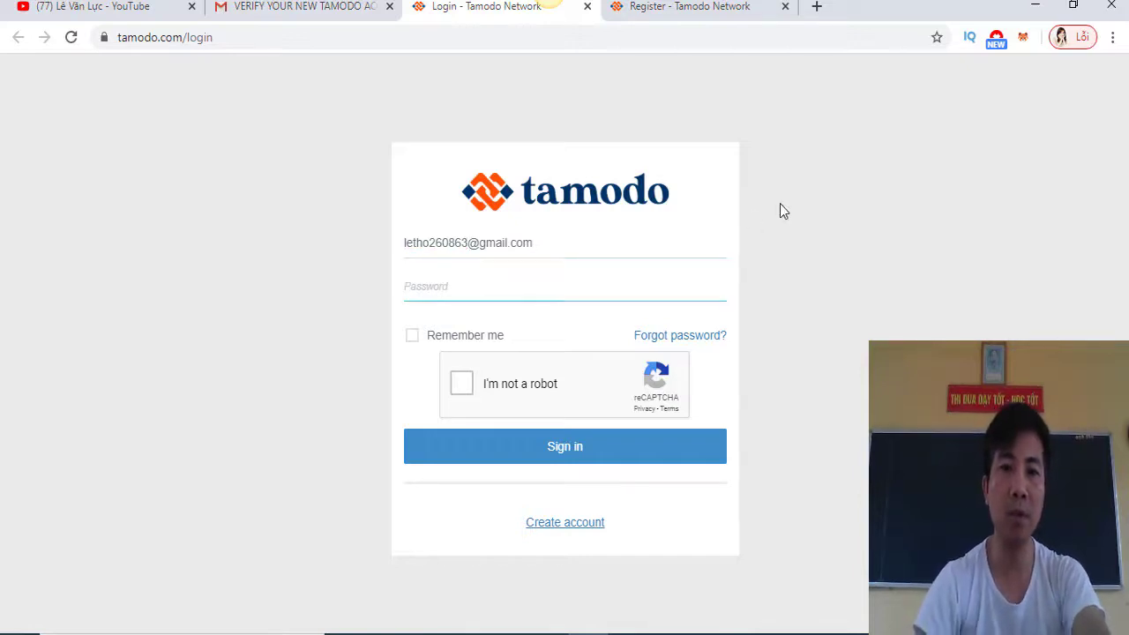
text(*)
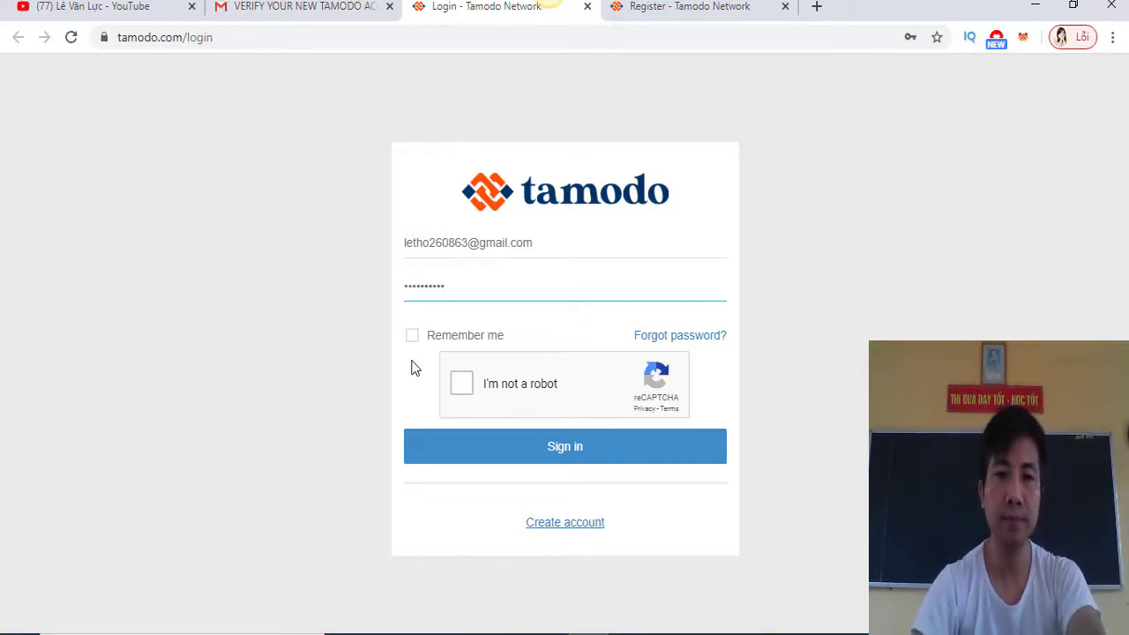
click(462, 387)
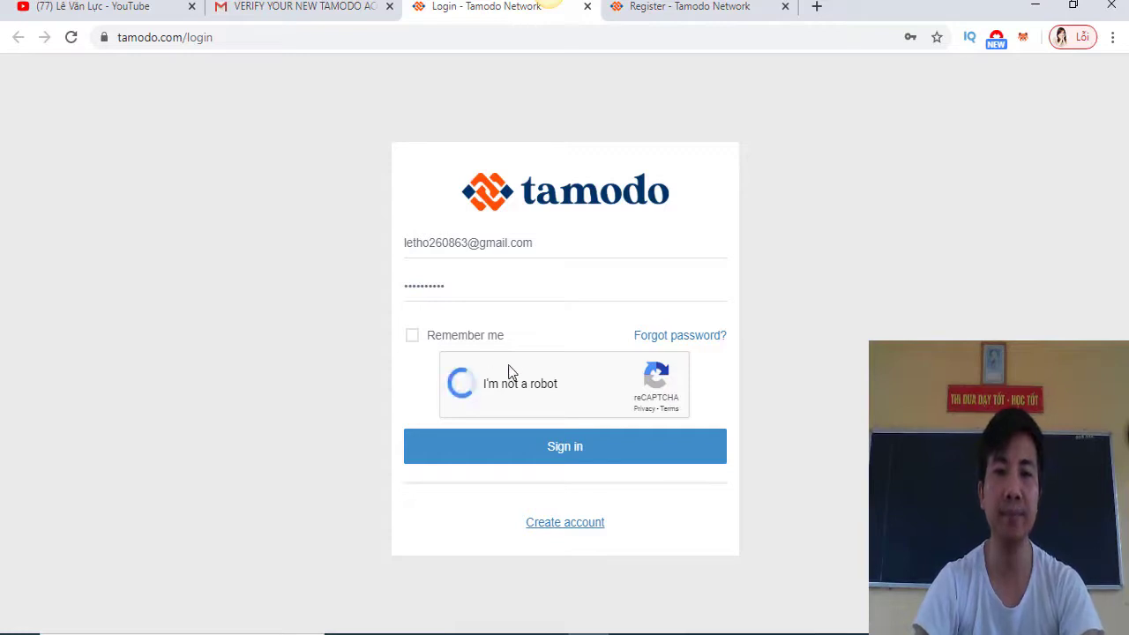
click(579, 451)
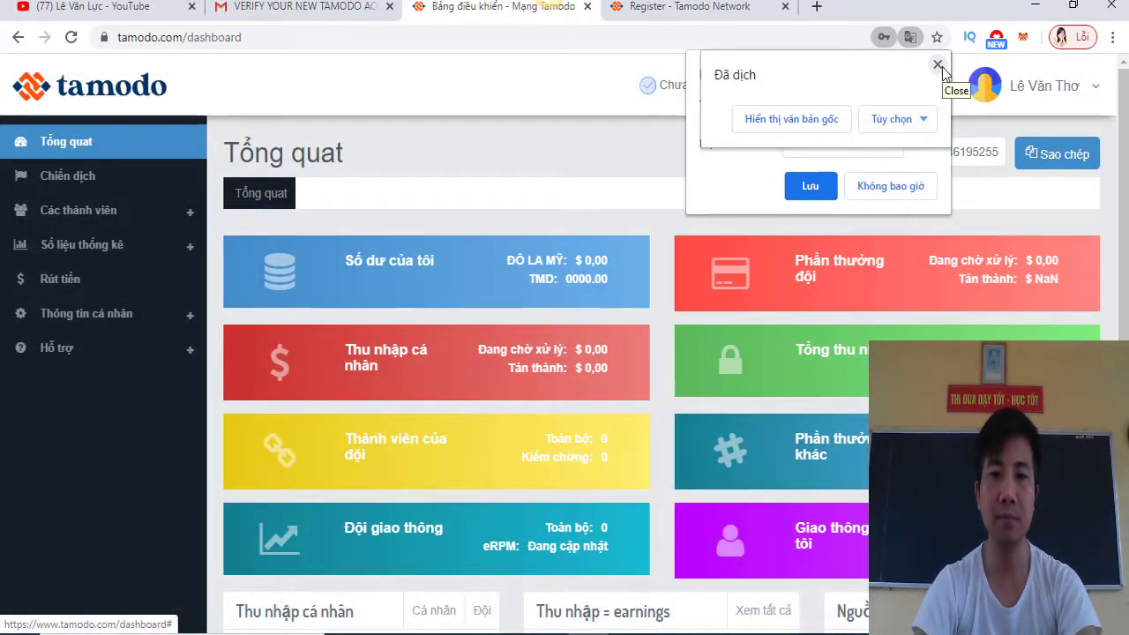
Dismiss the translate notice, save the password with Lưu, and close the confirmation
click(938, 66)
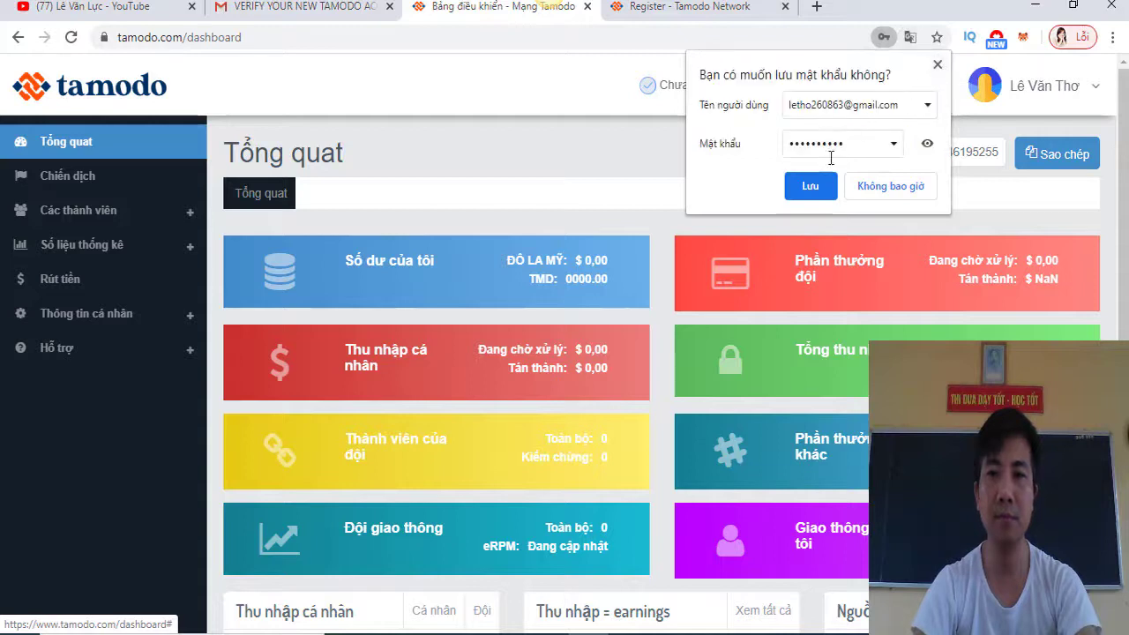
click(812, 186)
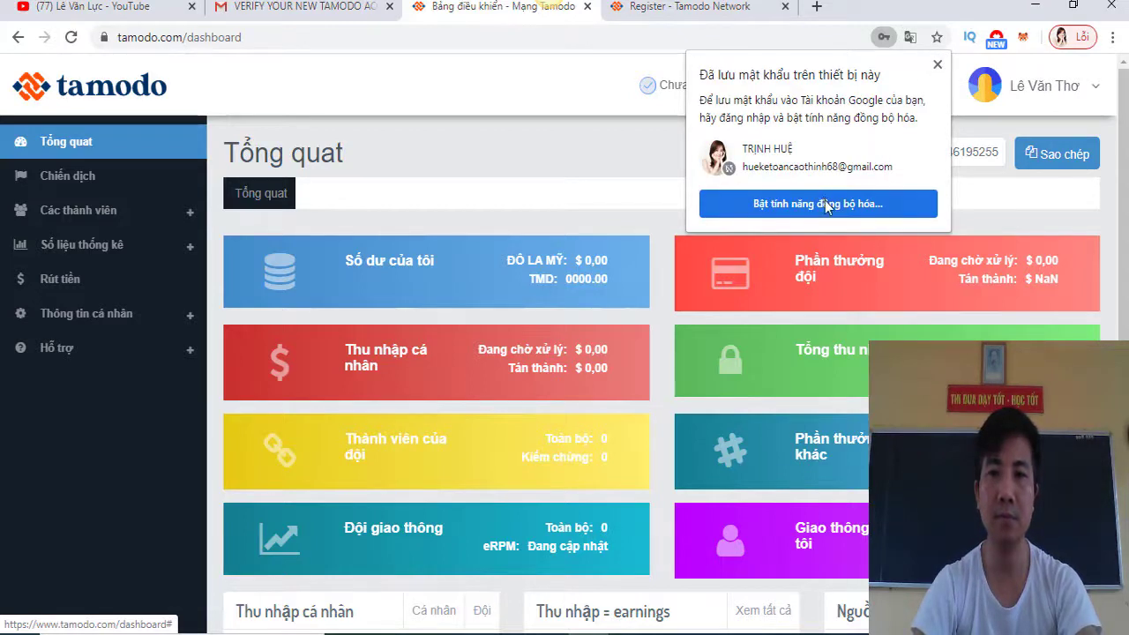
click(938, 66)
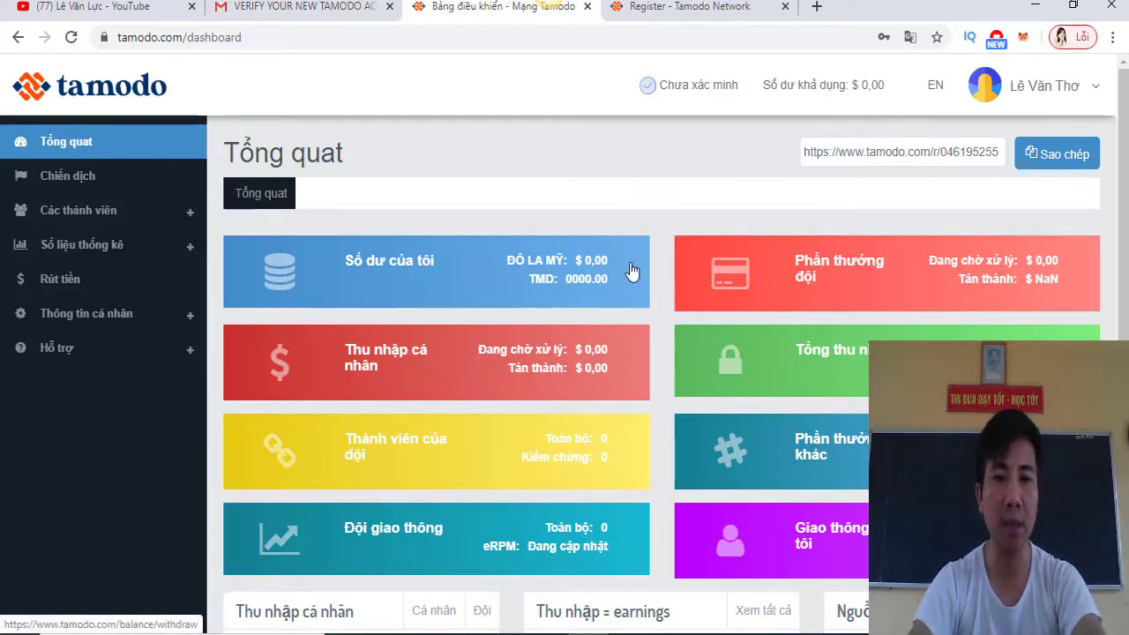
scroll(631, 265, down, 3)
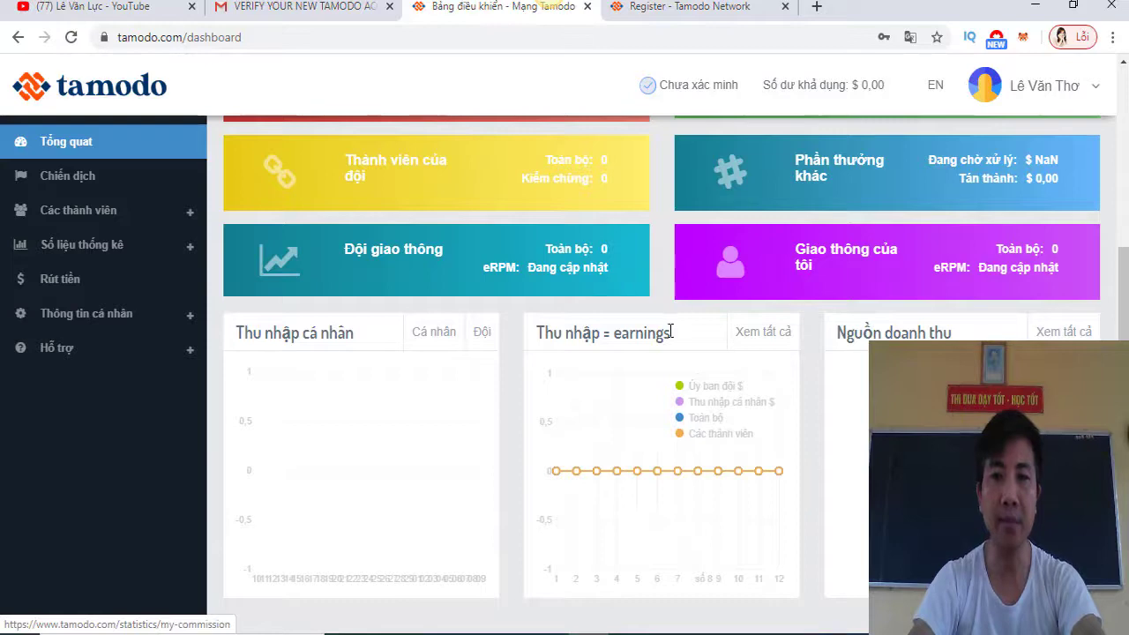
scroll(810, 407, up, 3)
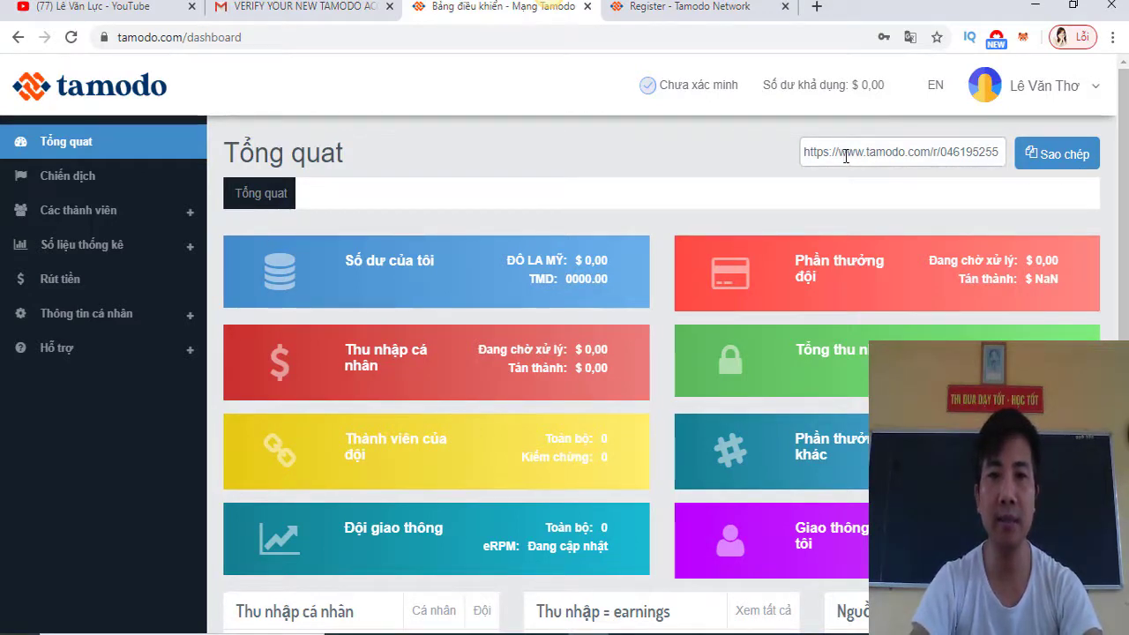
drag(805, 154, 1012, 163)
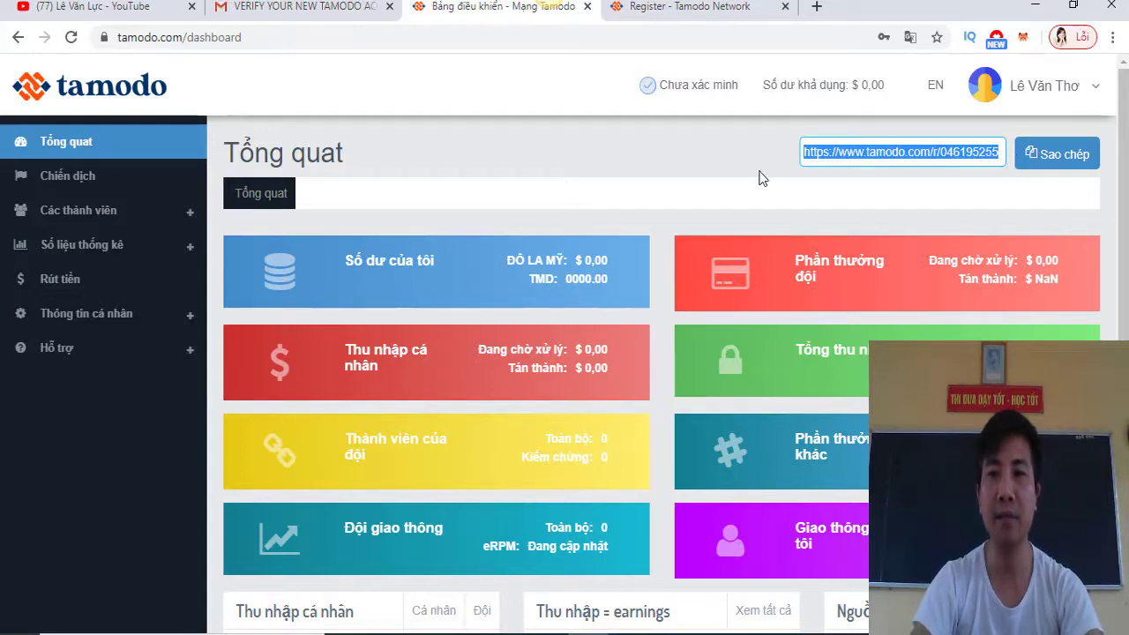
click(762, 175)
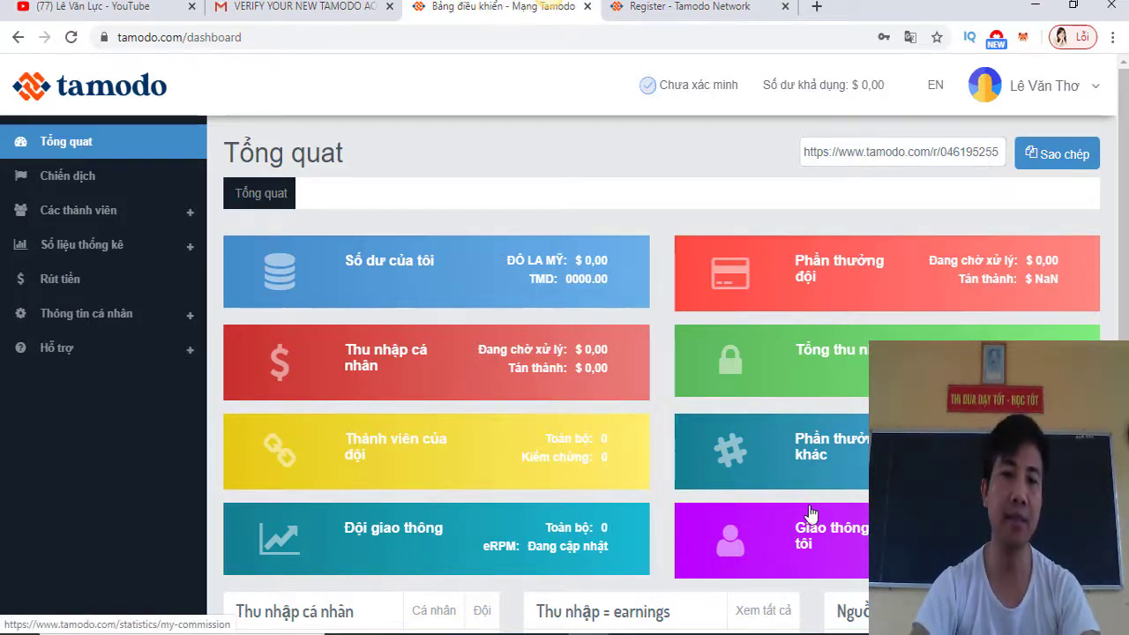
scroll(811, 513, down, 3)
scroll(820, 505, up, 3)
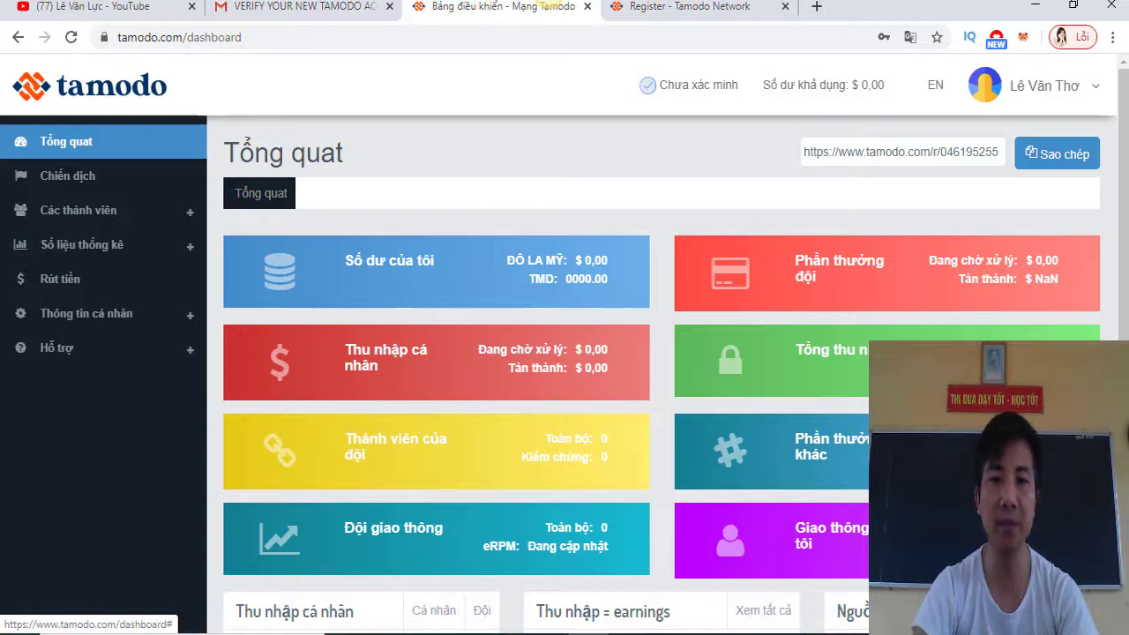
scroll(564, 352, down, 3)
scroll(564, 353, up, 3)
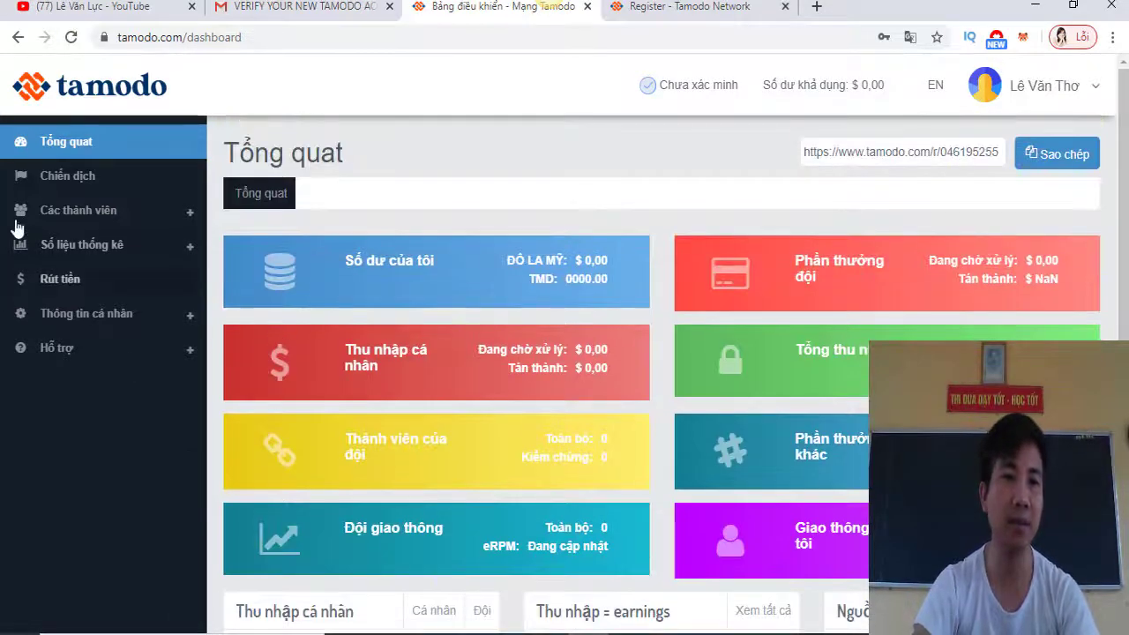
Browse the Thành viên trực tiếp members list and the Rút tiền withdrawal page
click(97, 214)
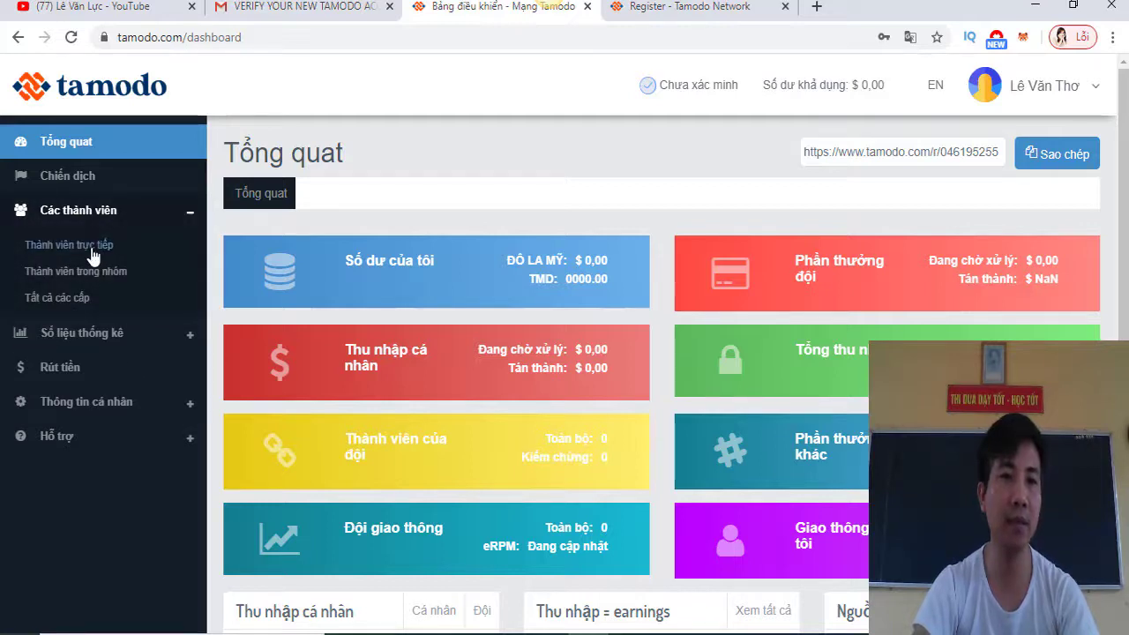
click(92, 247)
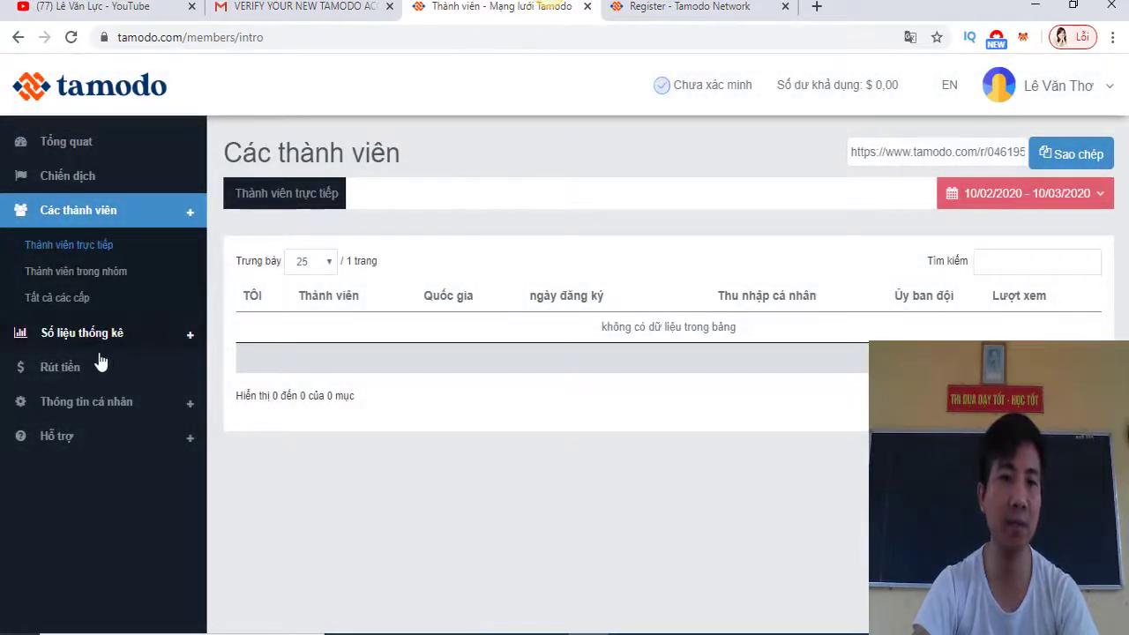
click(40, 368)
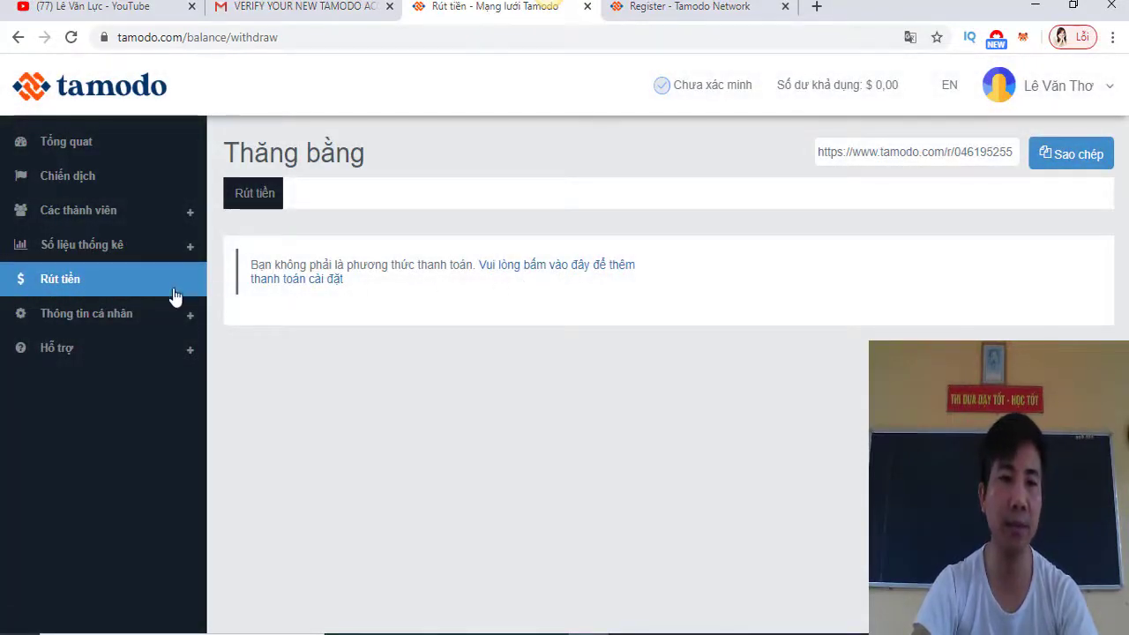
Expand Thông tin cá nhân, view Hồ sơ, then open the Thanh toán payment settings
click(126, 319)
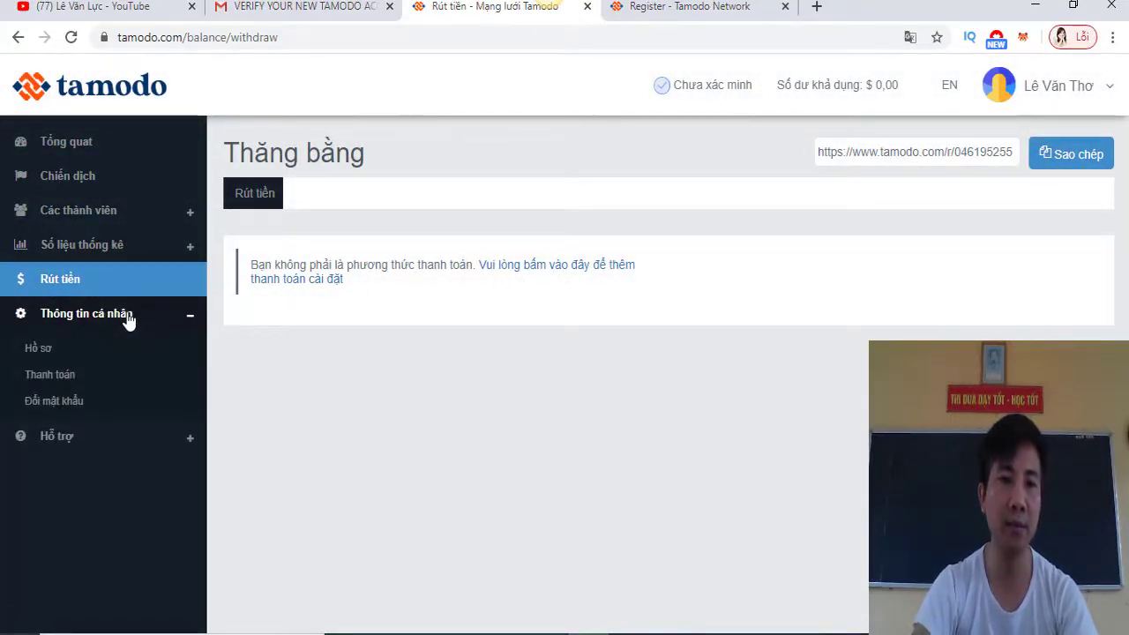
click(48, 355)
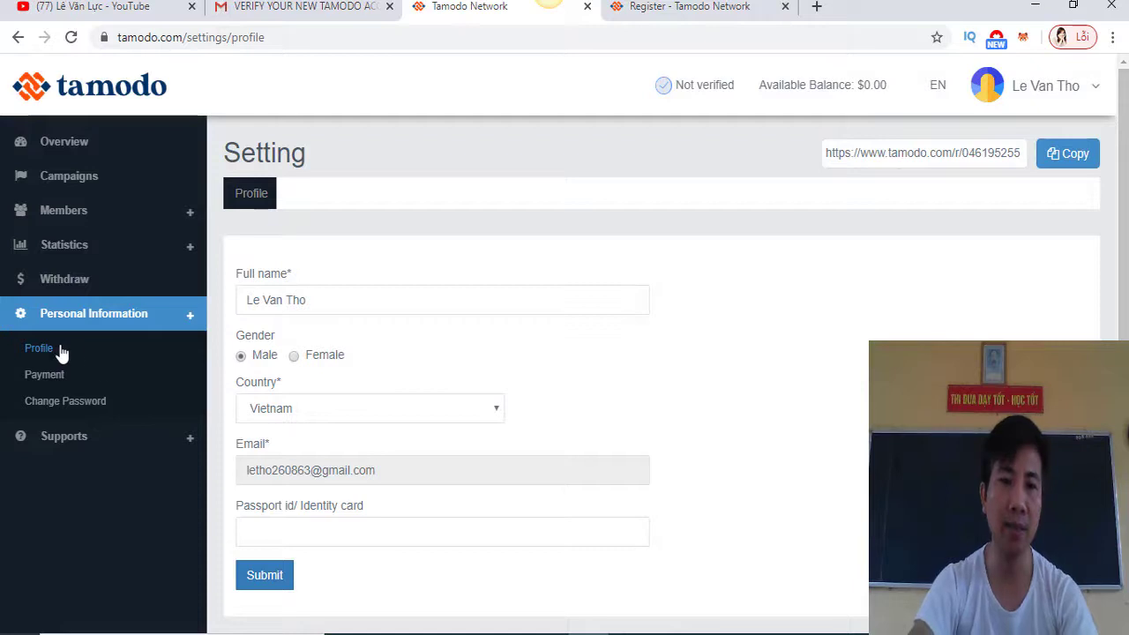
scroll(708, 460, down, 1)
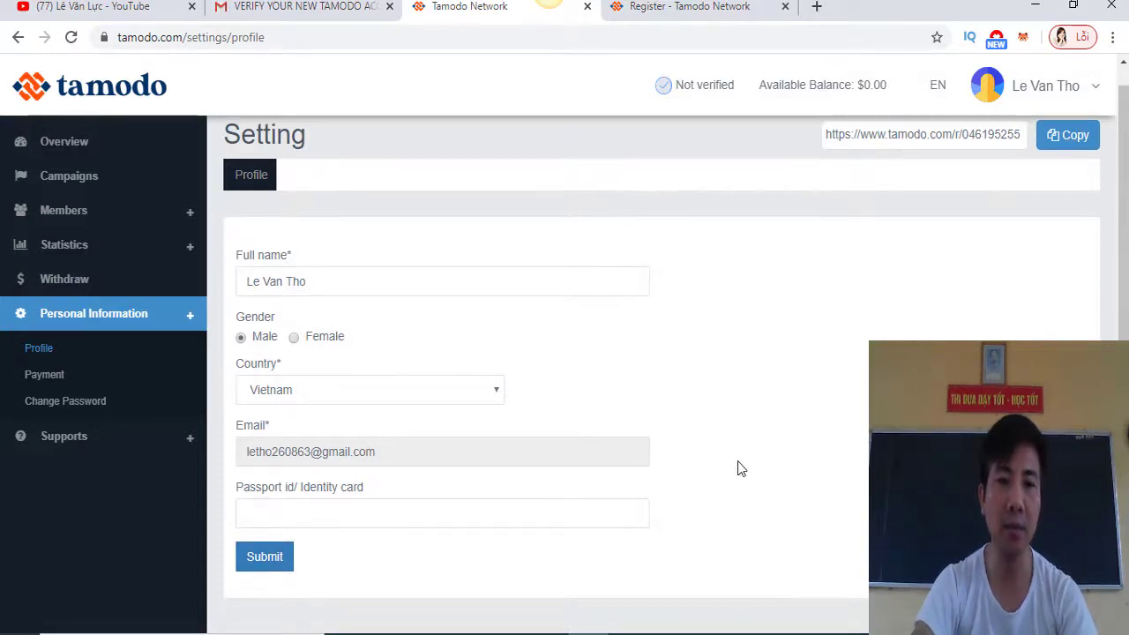
scroll(749, 461, up, 1)
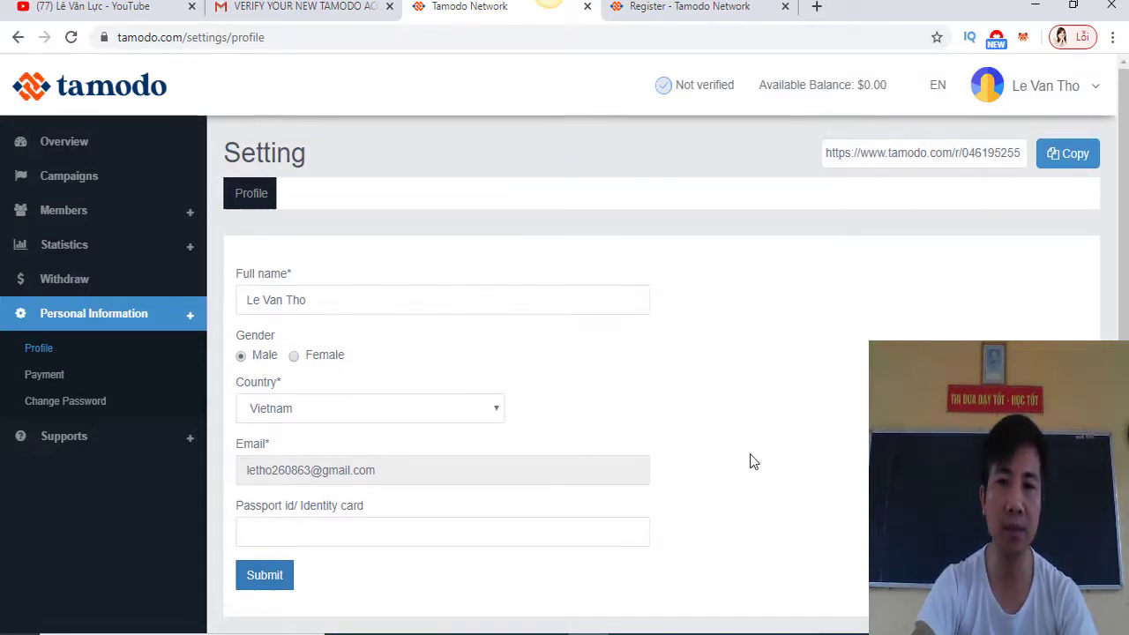
click(45, 379)
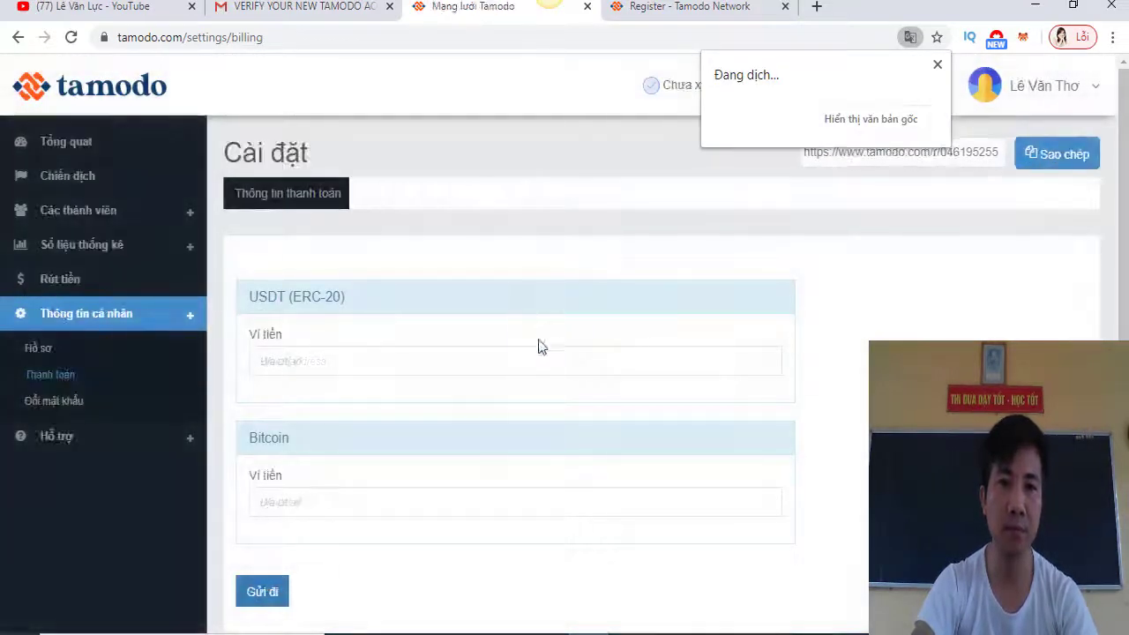
Click into the USDT (ERC-20) wallet field and scroll the payment page
click(445, 352)
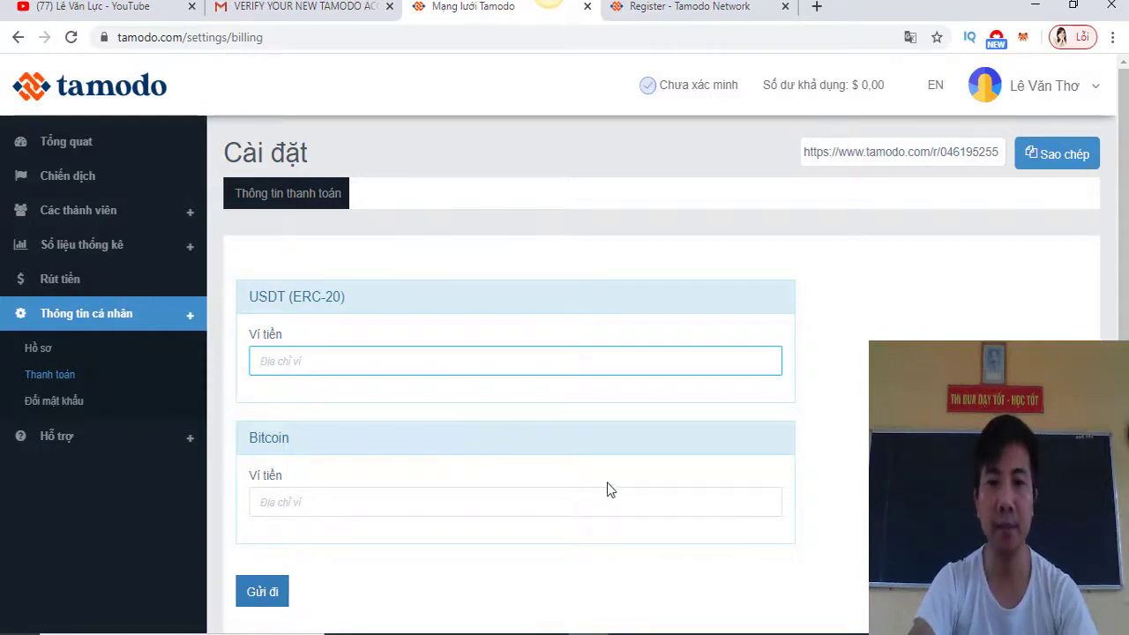
scroll(612, 480, down, 1)
scroll(621, 479, up, 1)
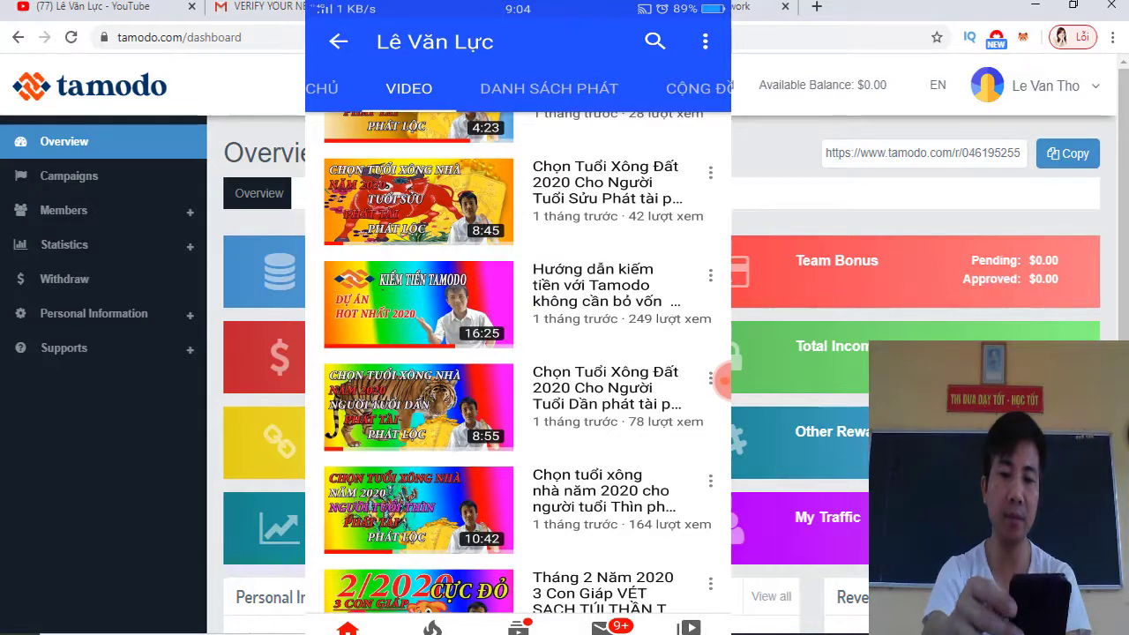
Open the 'Hướng dẫn kiếm tiền với Tamodo' video on the phone's YouTube channel
click(418, 304)
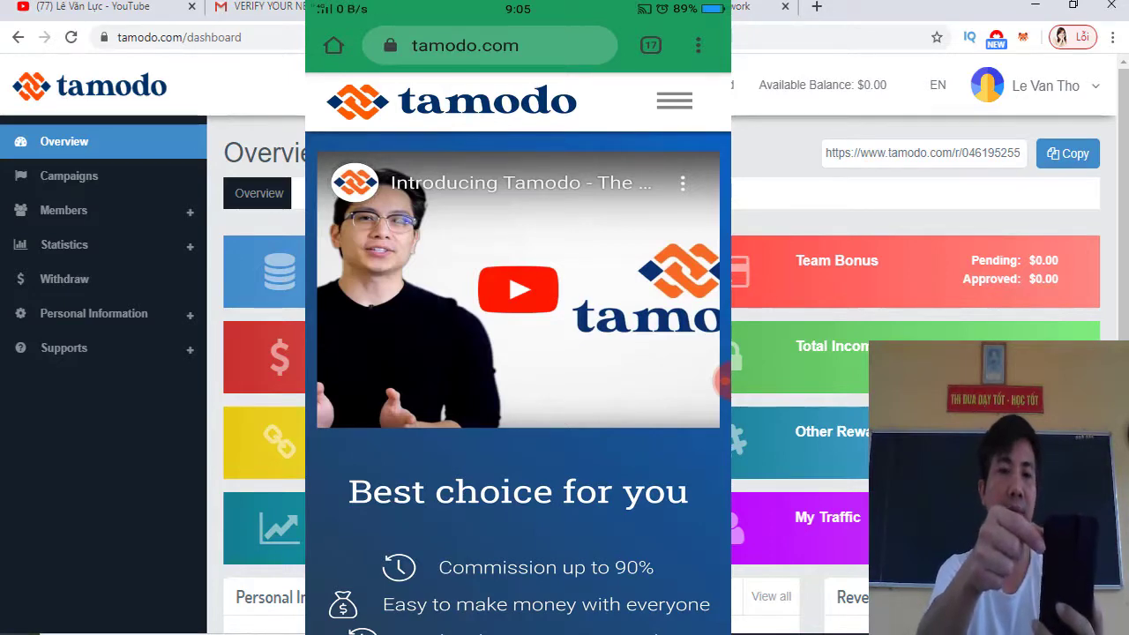
Open the tamodo.com menu on the phone and choose SIGN UP FREE
scroll(517, 353, down, 2)
scroll(517, 352, up, 2)
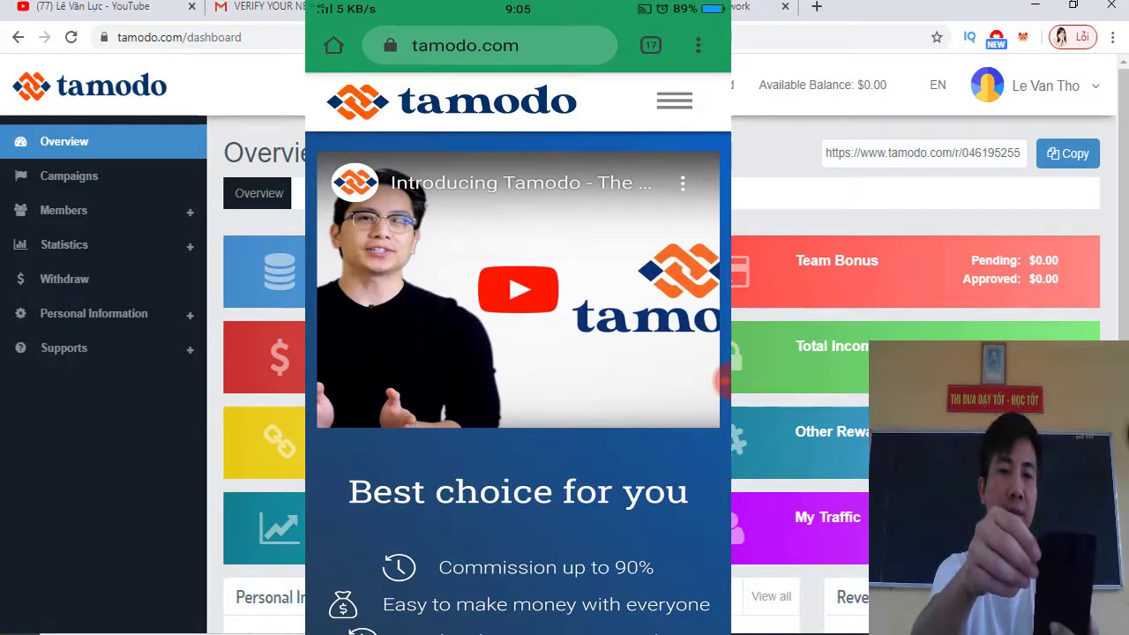
click(673, 100)
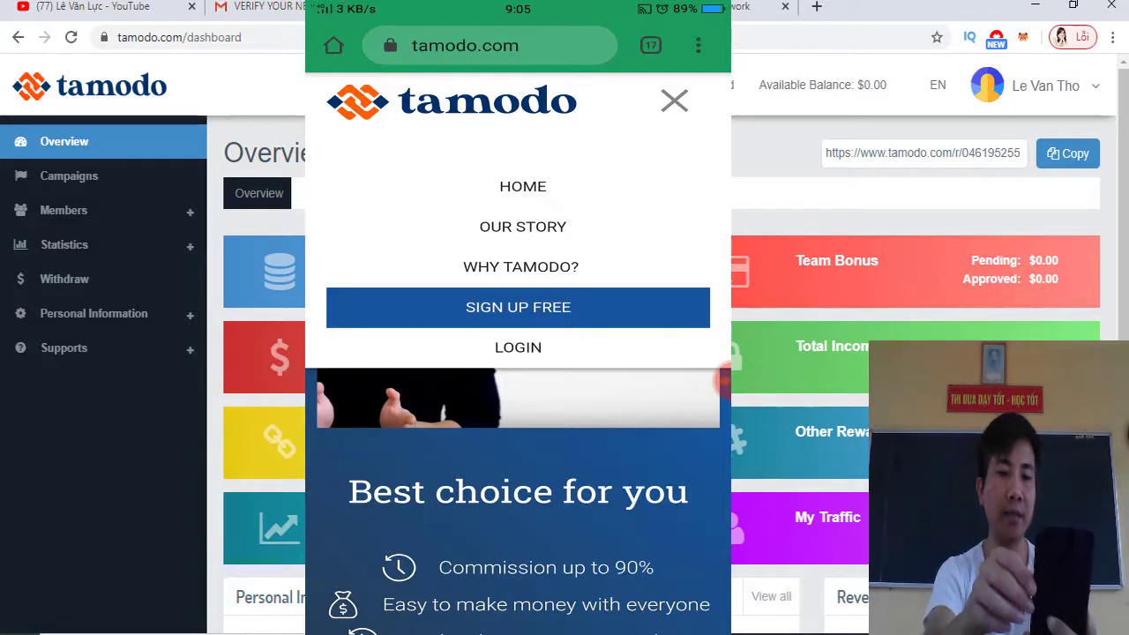
click(518, 307)
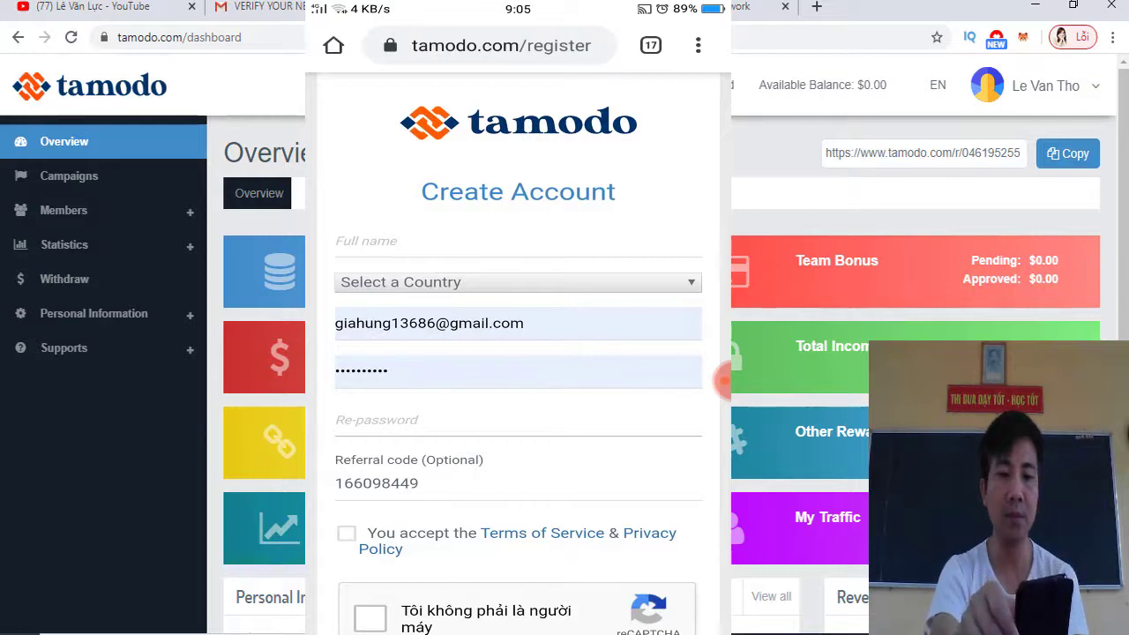
Enter the account holder's full name and choose Vietnam in Select a Country
click(517, 242)
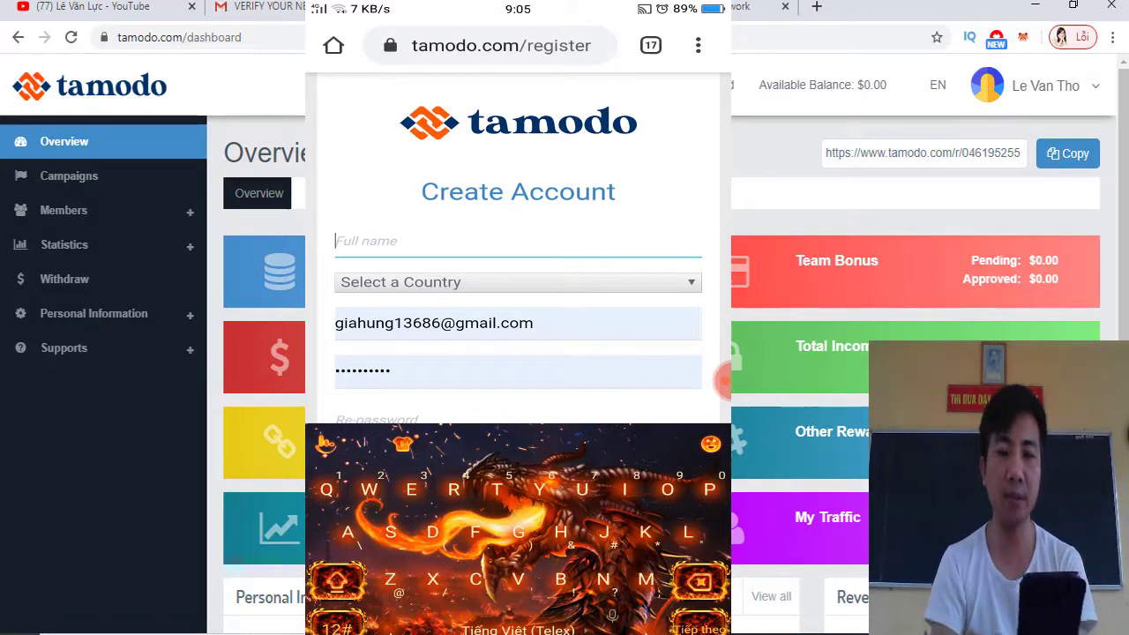
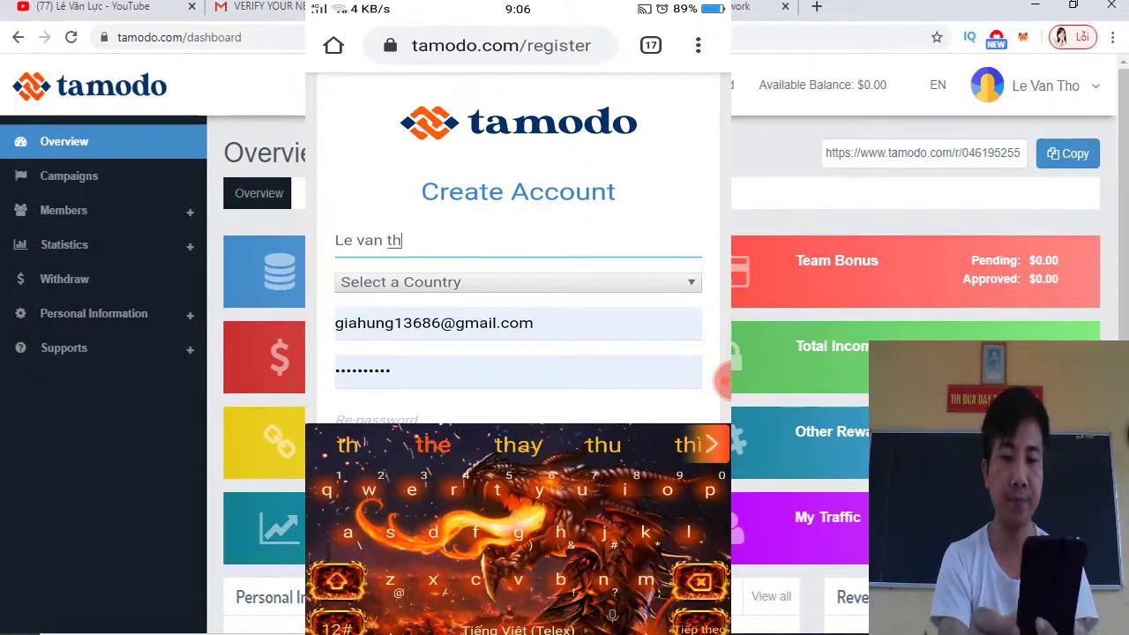
click(518, 282)
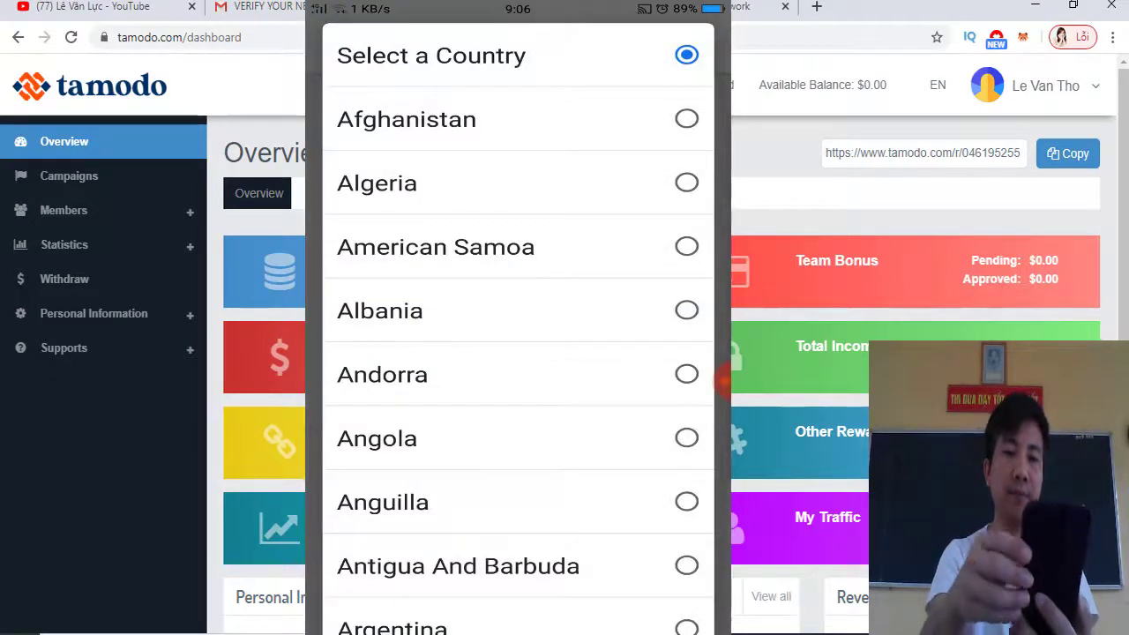
scroll(518, 326, down, 10)
scroll(517, 326, down, 10)
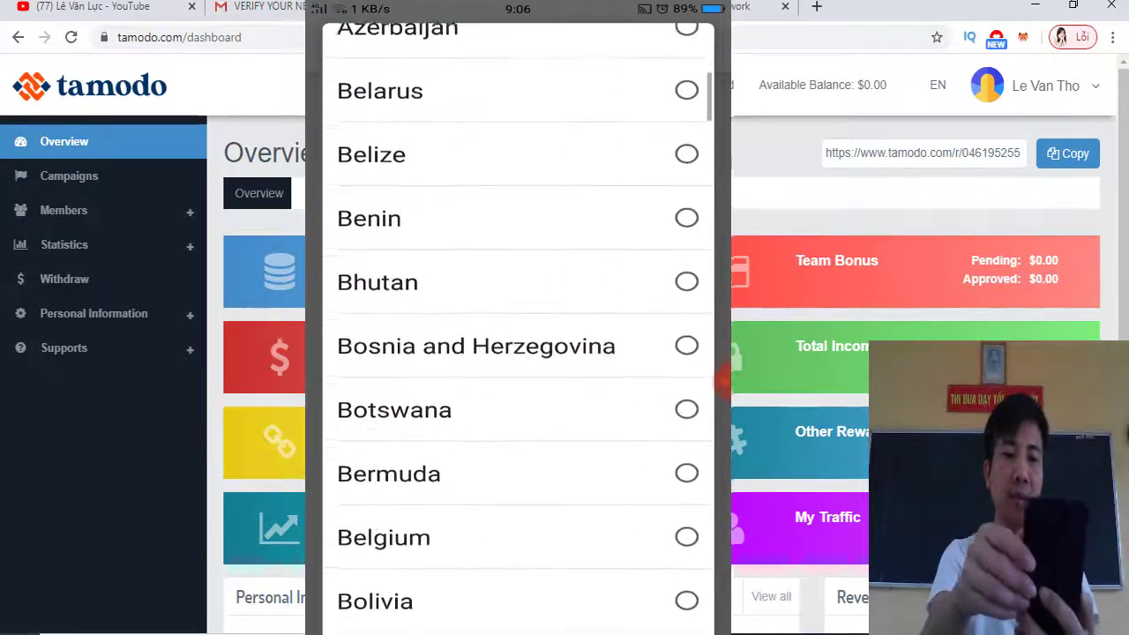
scroll(518, 326, down, 10)
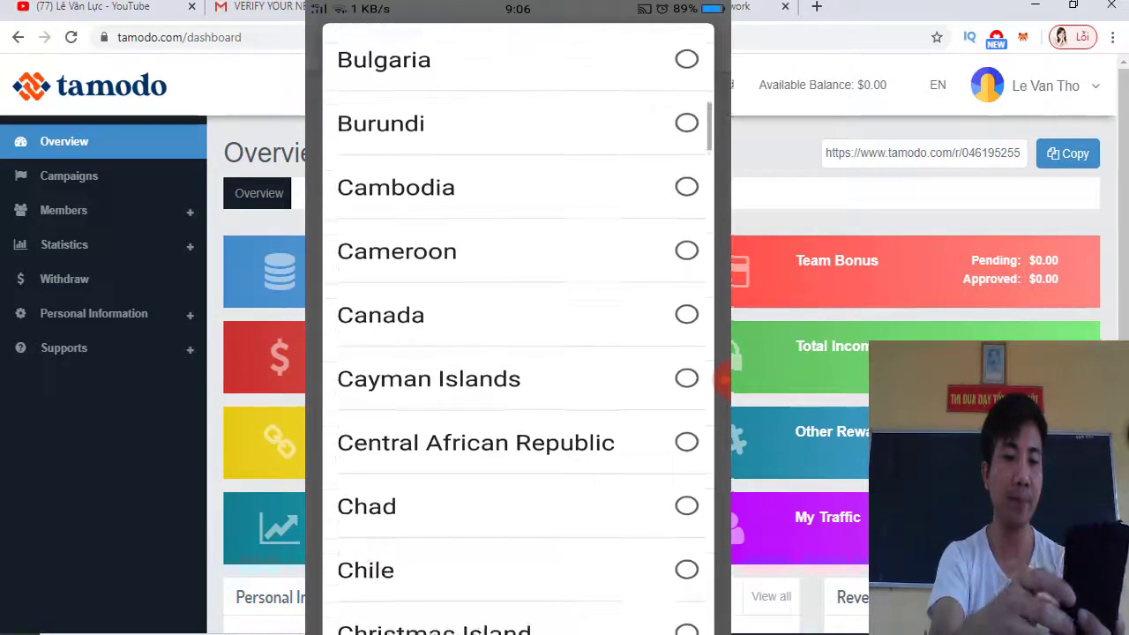
scroll(518, 326, down, 10)
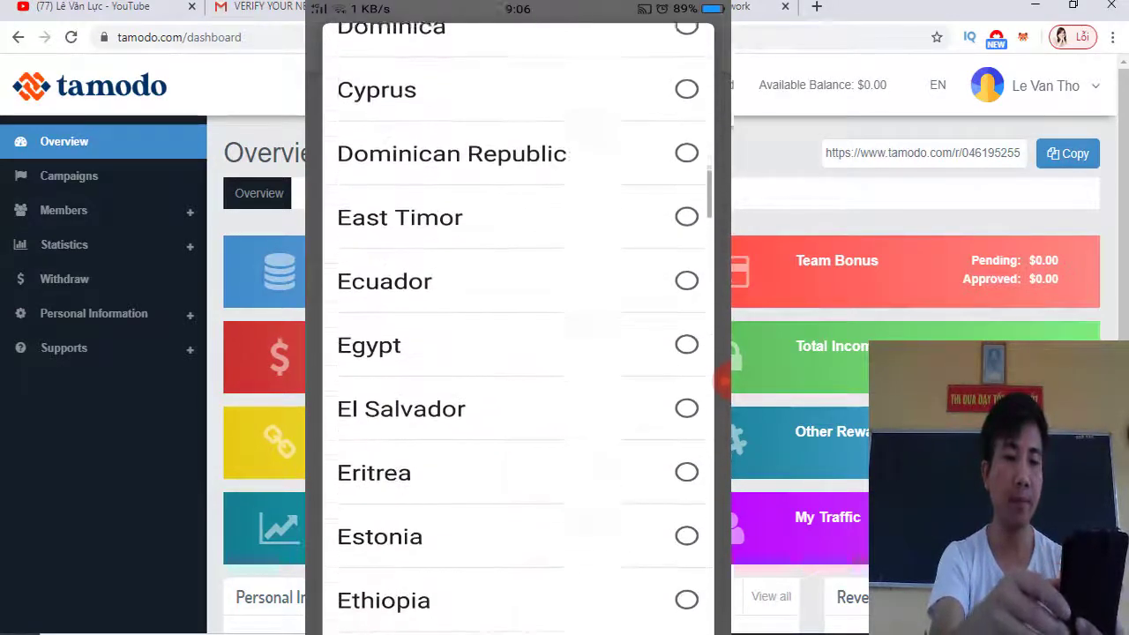
scroll(517, 326, down, 10)
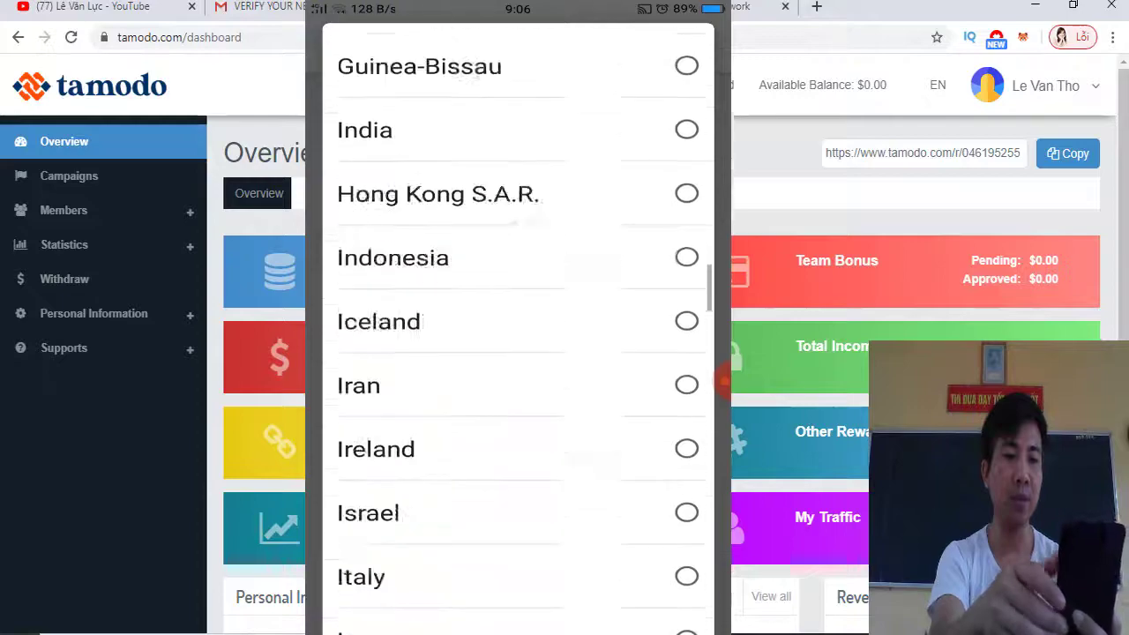
scroll(518, 326, down, 10)
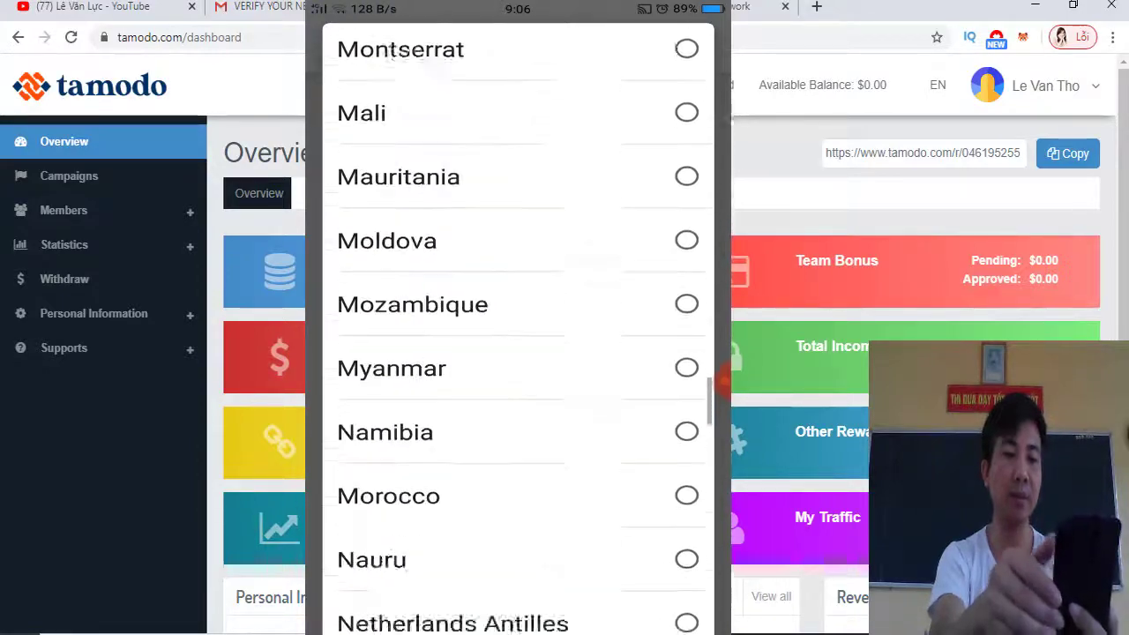
scroll(517, 327, down, 10)
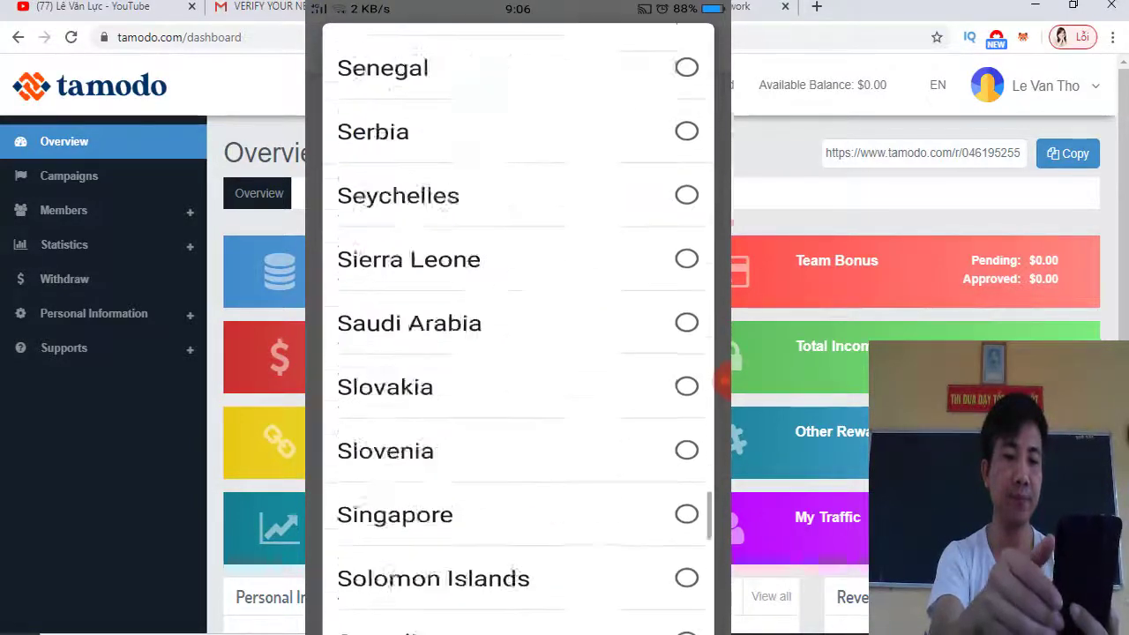
scroll(518, 326, down, 10)
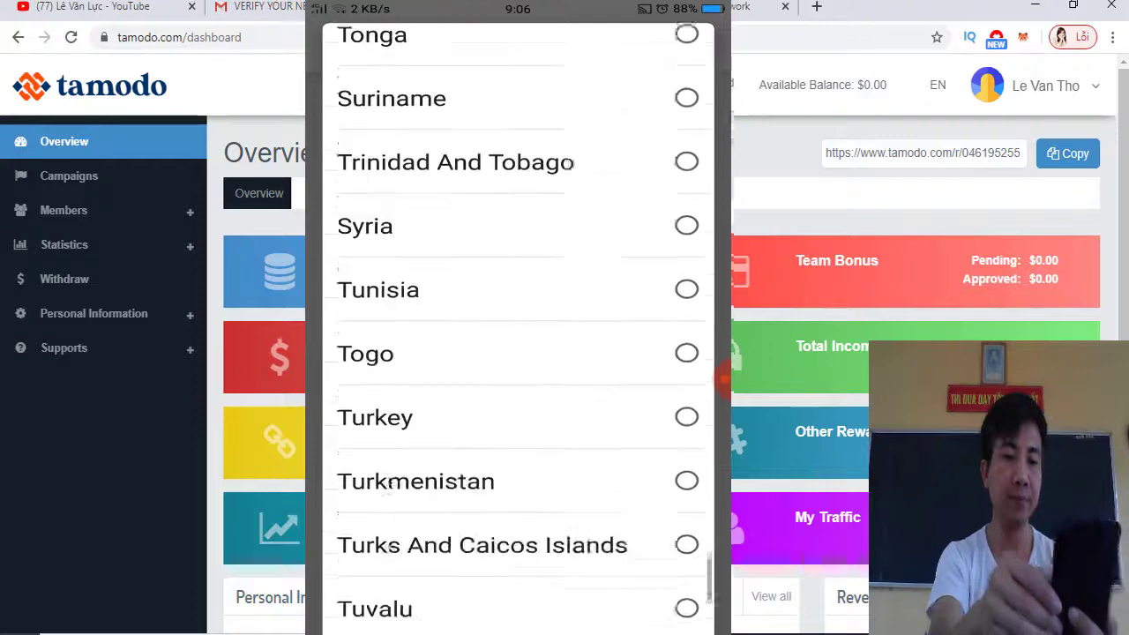
scroll(517, 326, down, 5)
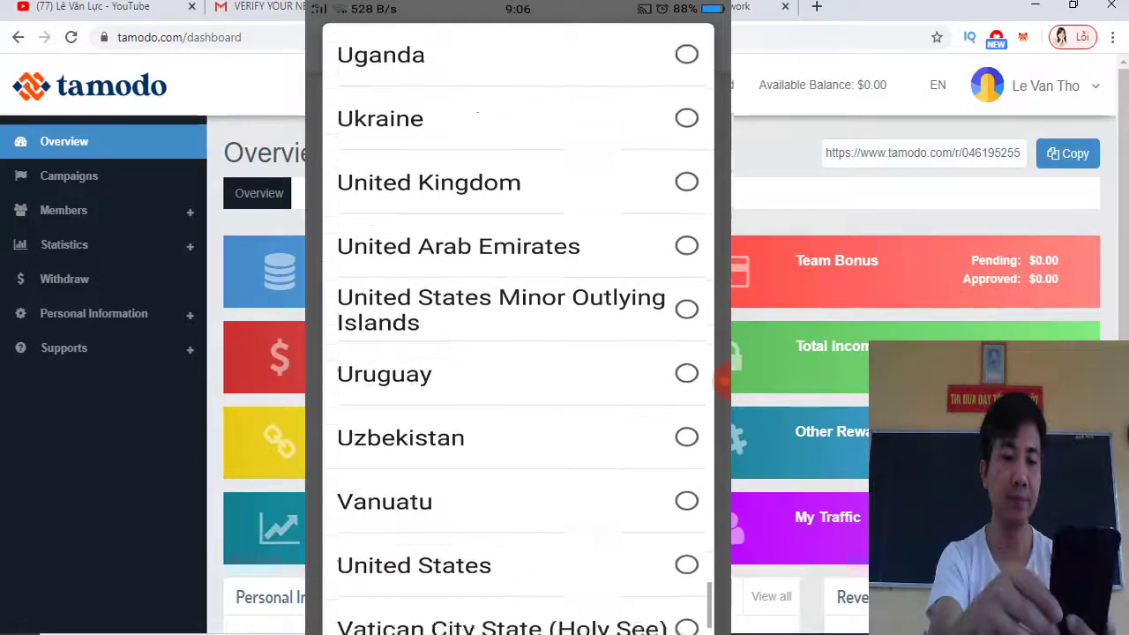
click(517, 521)
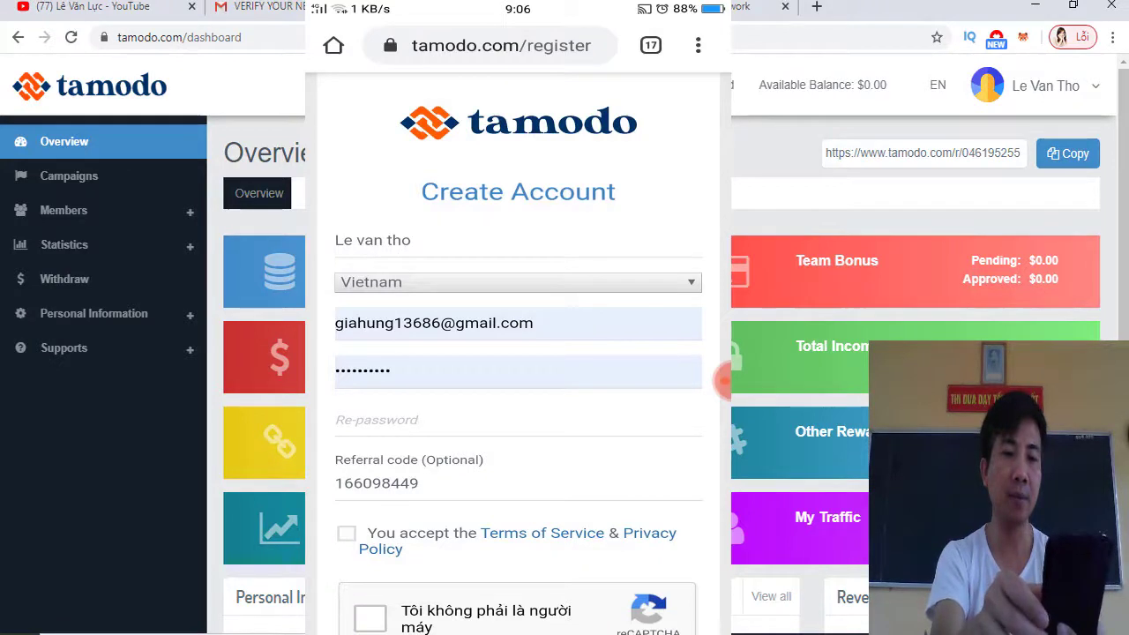
Replace the pre-filled e-mail with a new address and type the account password in Password and Re-password
click(440, 323)
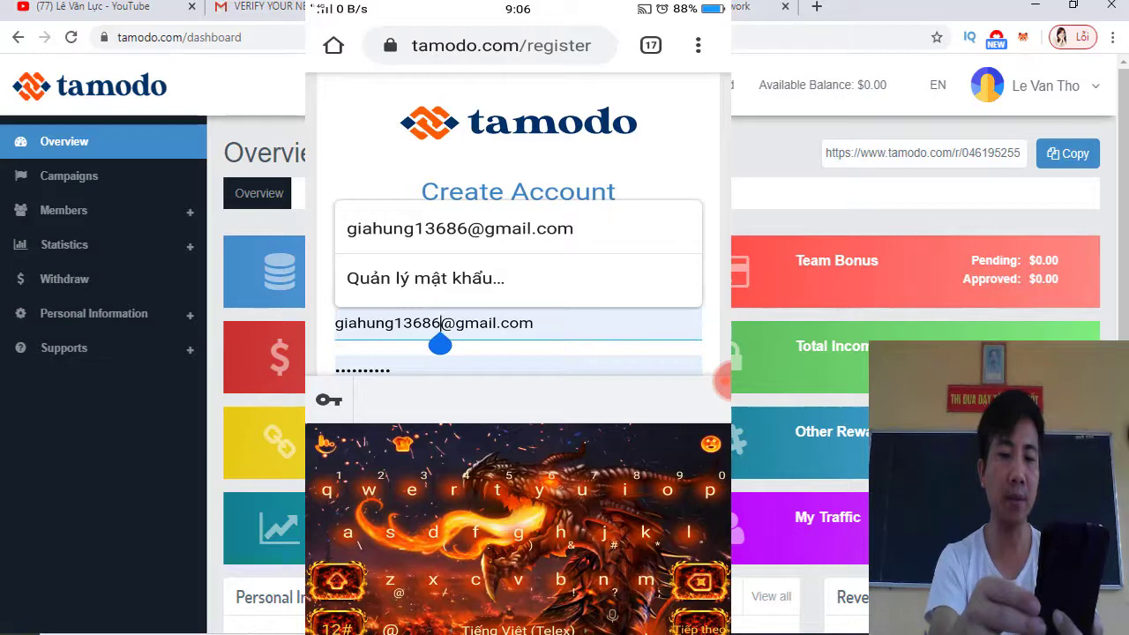
key(BackSpace)
key(BackSpace)
key(BackSpace)
key(BackSpace)
key(BackSpace)
key(BackSpace)
key(BackSpace)
key(BackSpace)
key(BackSpace)
key(BackSpace)
key(BackSpace)
key(BackSpace)
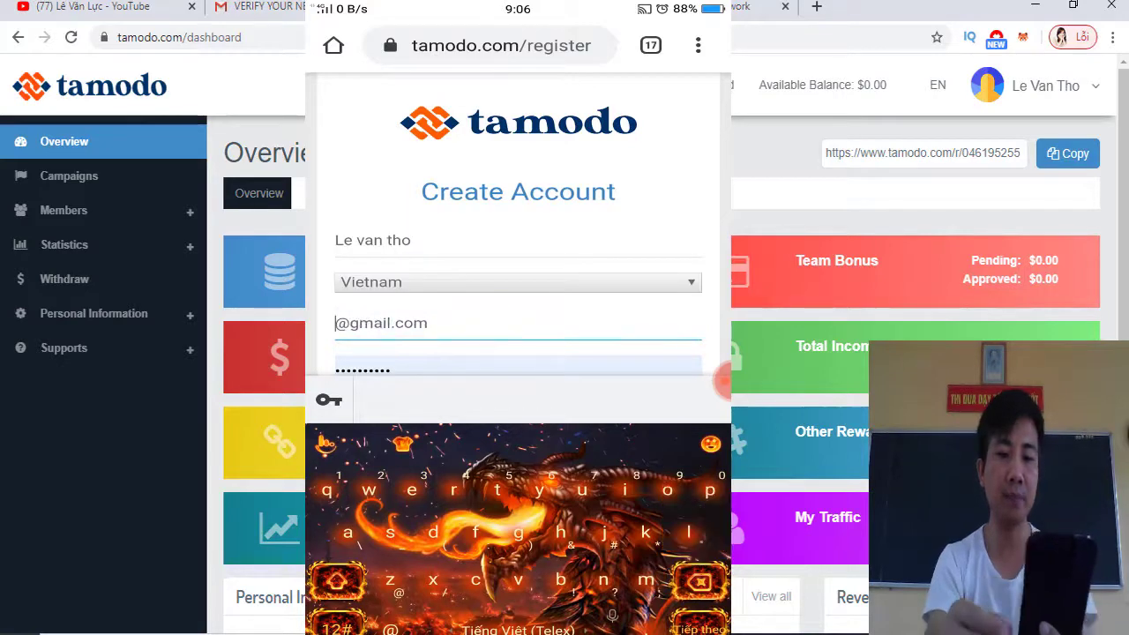
key(ctrl+Tab)
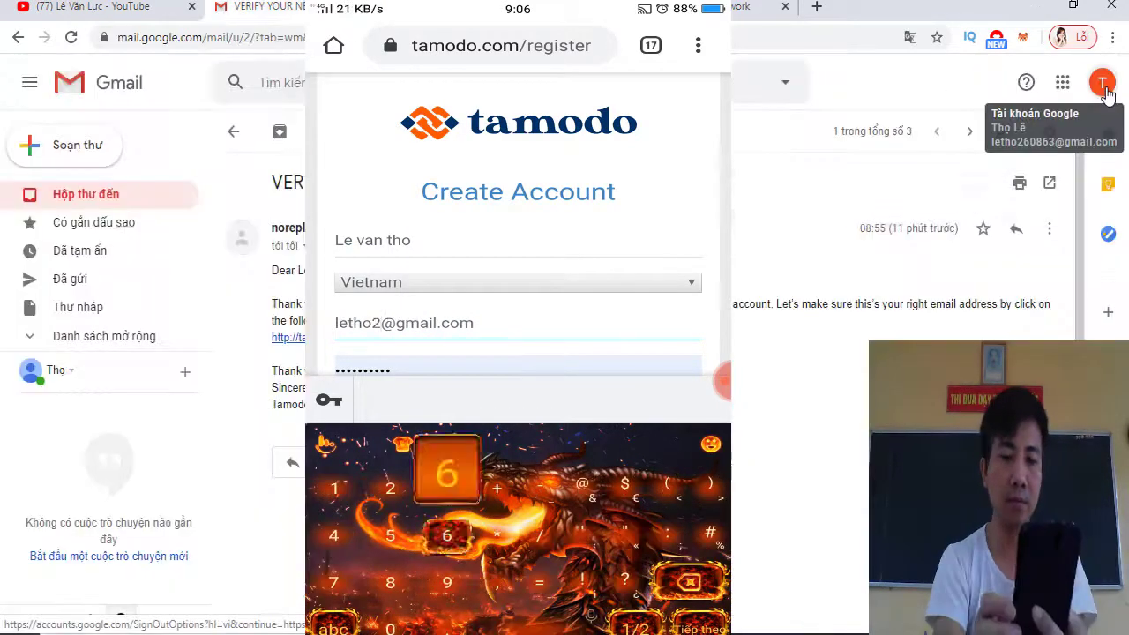
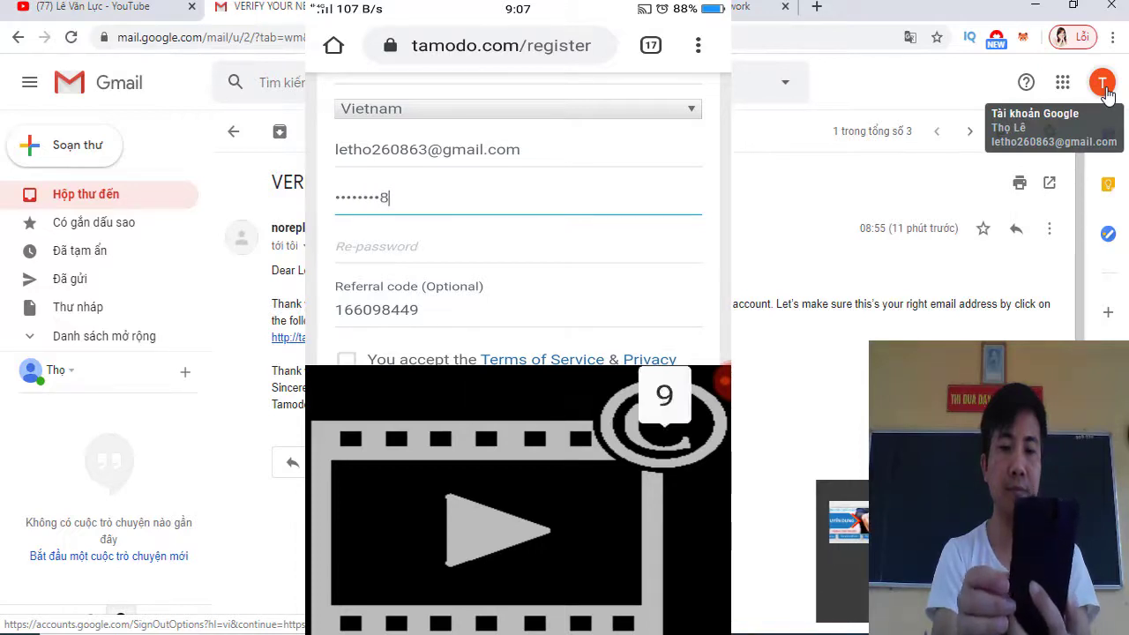
click(518, 246)
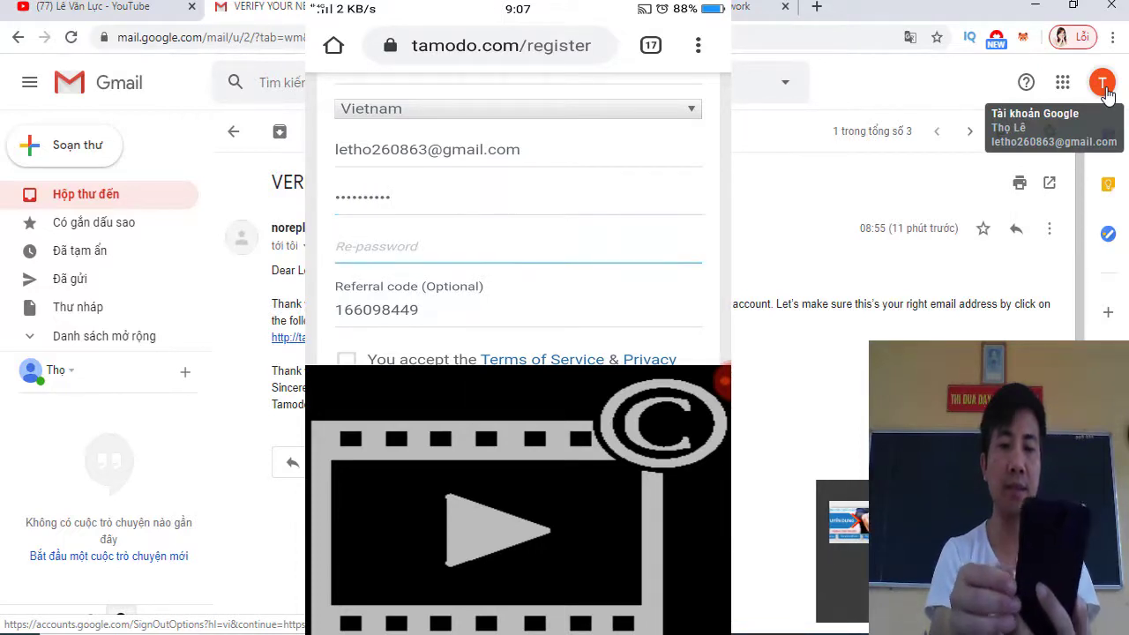
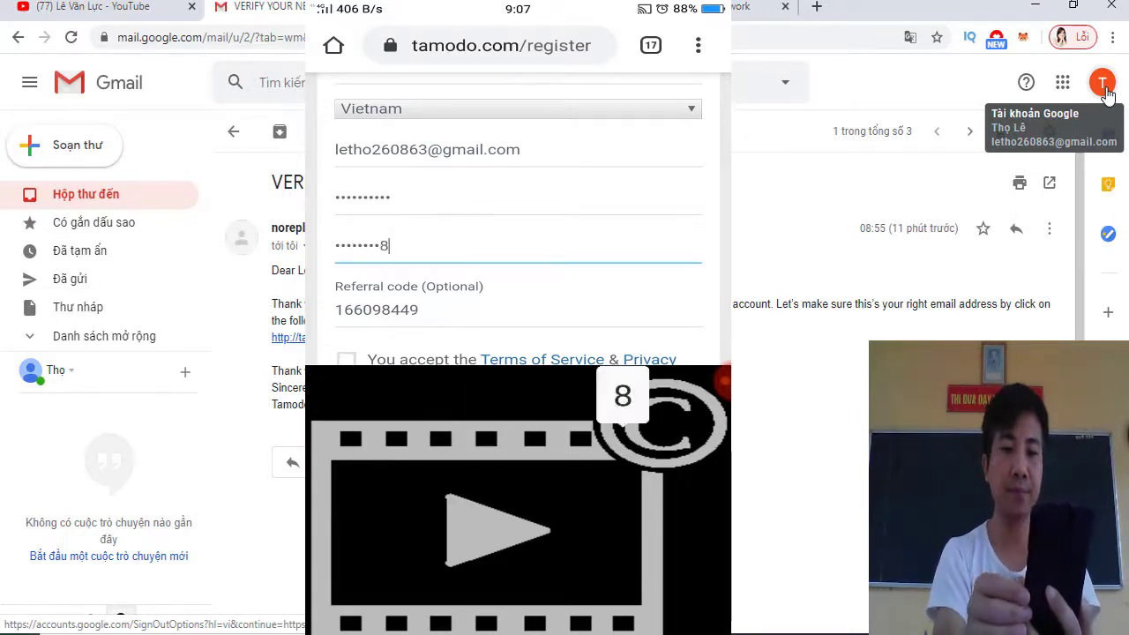
scroll(518, 220, down, 2)
Tick 'You accept the Terms of Service & Privacy Policy' and the reCAPTCHA not-a-robot checkbox
scroll(519, 221, down, 1)
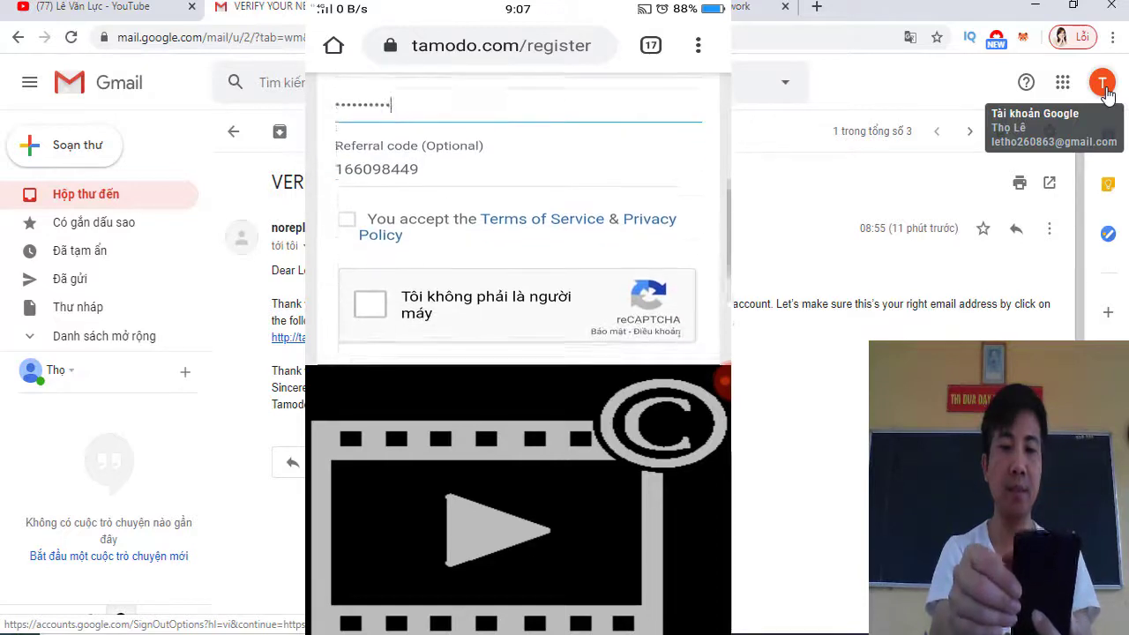
click(346, 200)
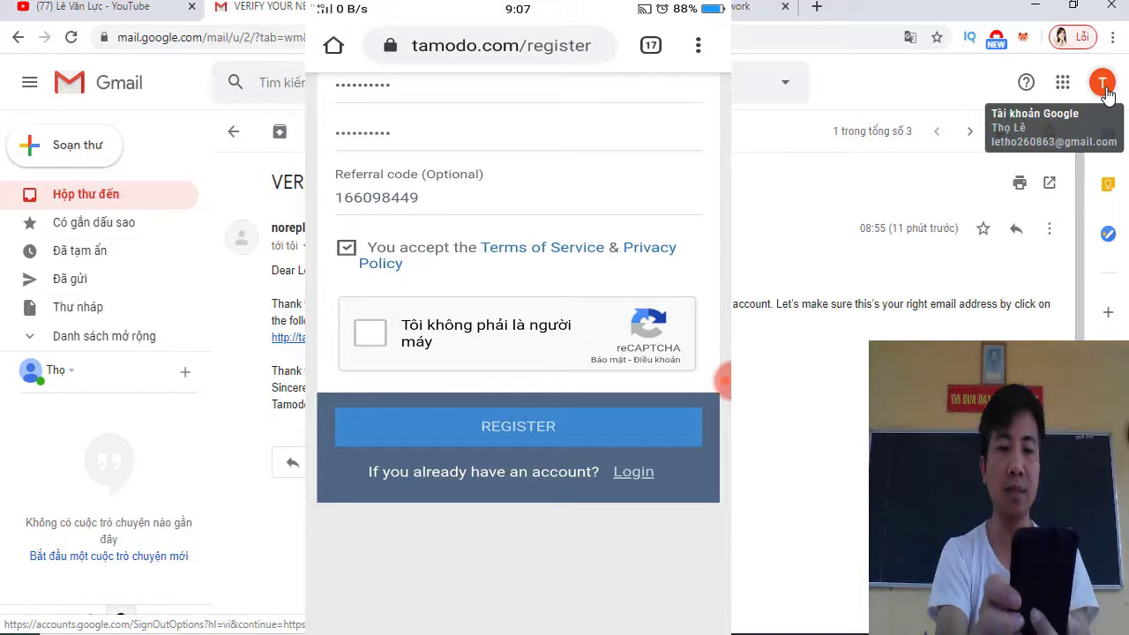
click(370, 332)
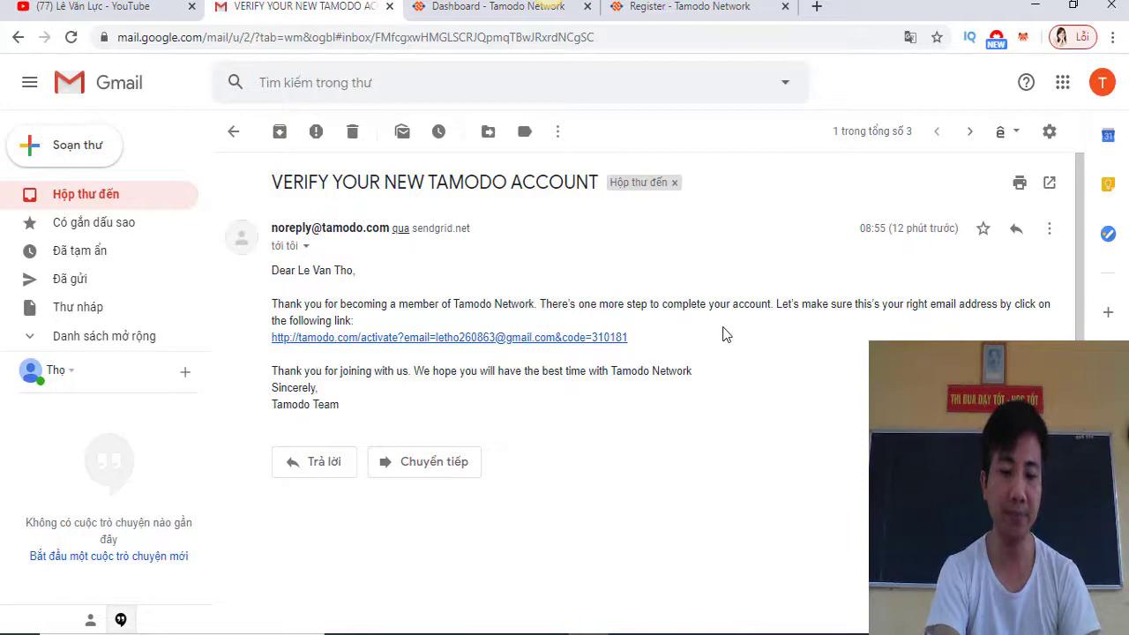
In the Word tutorial, go to the earning heading and select the 'Giới thiệu bạn bè' subheading
key(alt+Tab)
scroll(711, 479, down, 5)
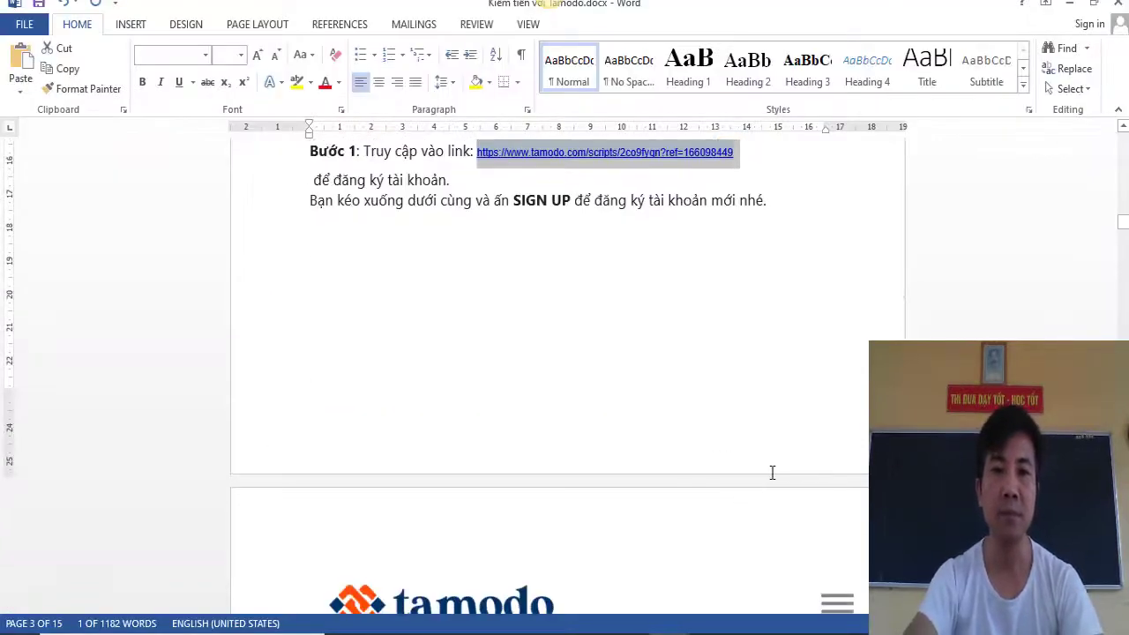
scroll(768, 471, up, 3)
scroll(772, 473, down, 4)
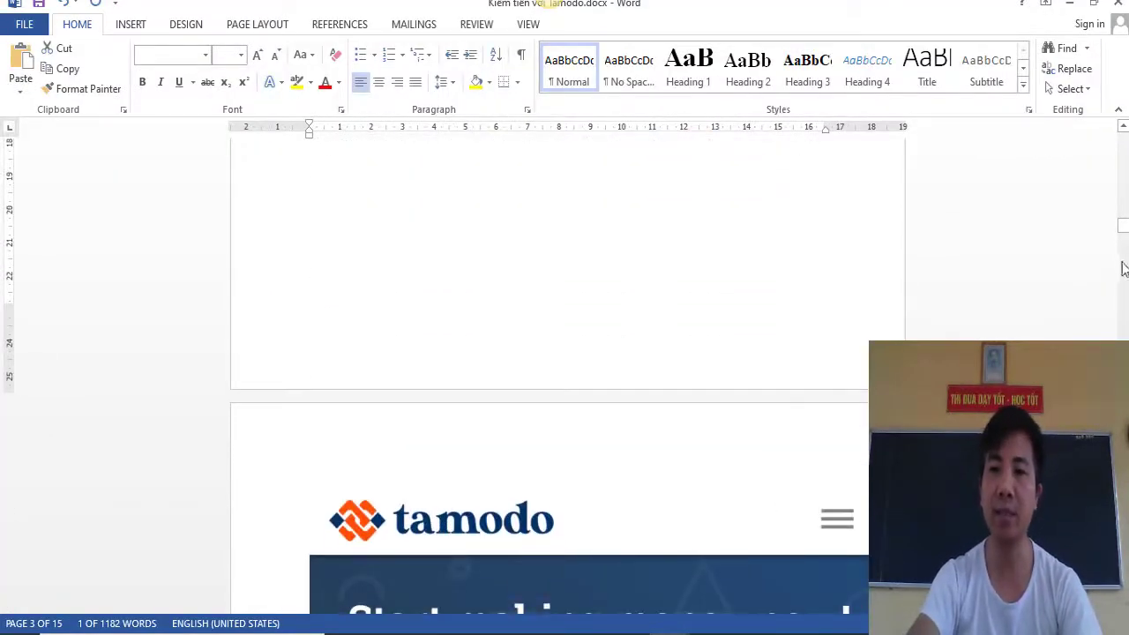
drag(1123, 228, 1124, 369)
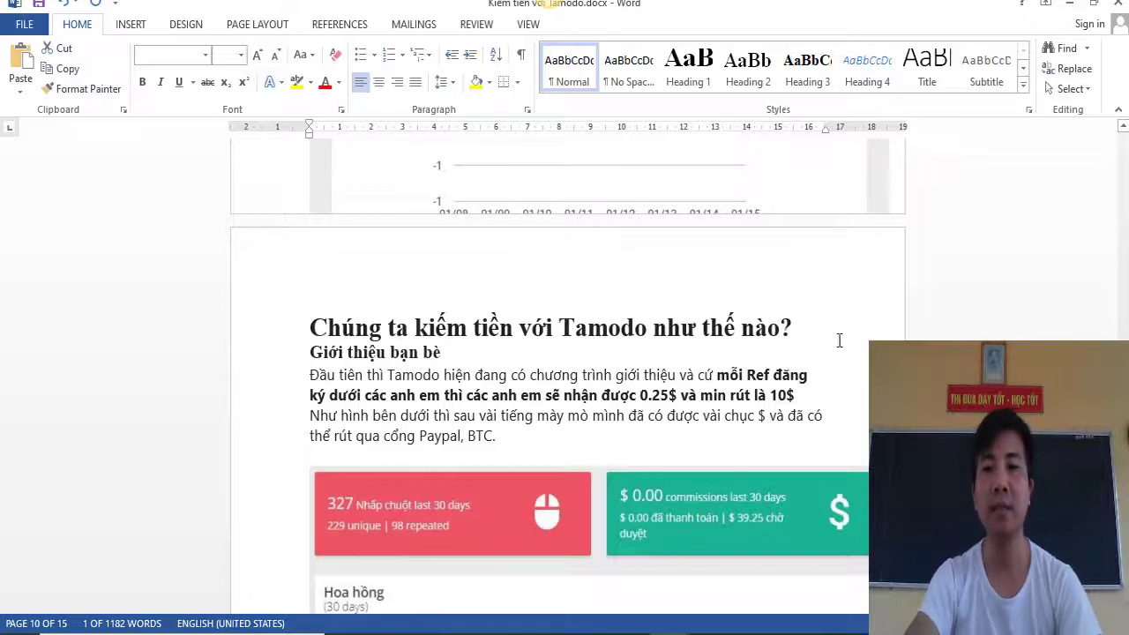
click(812, 325)
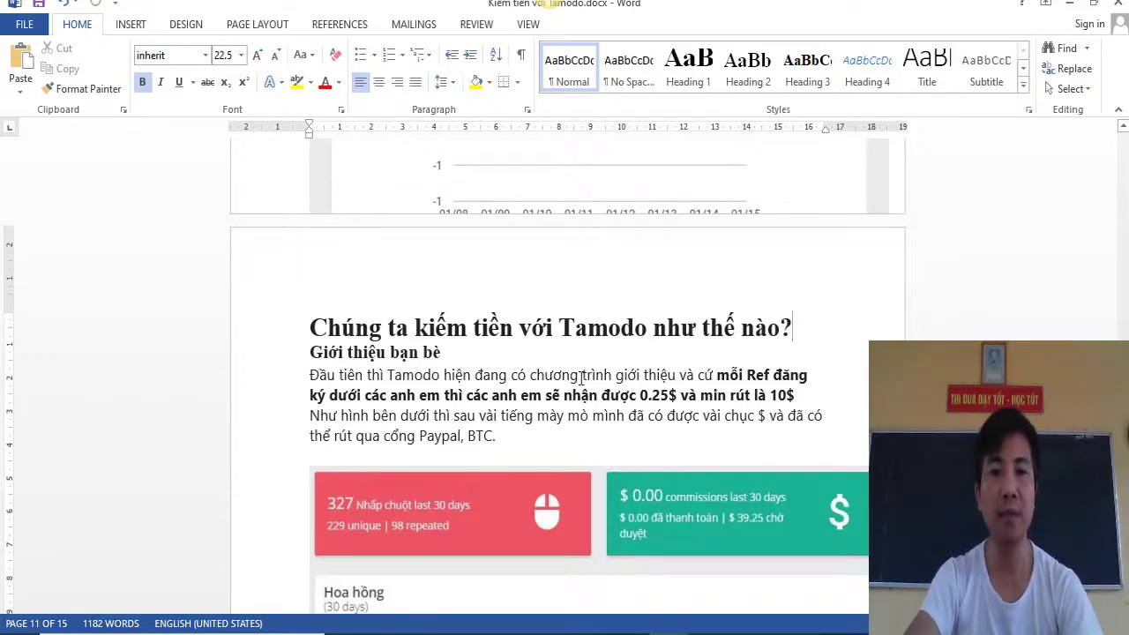
scroll(584, 376, down, 2)
drag(310, 268, 512, 267)
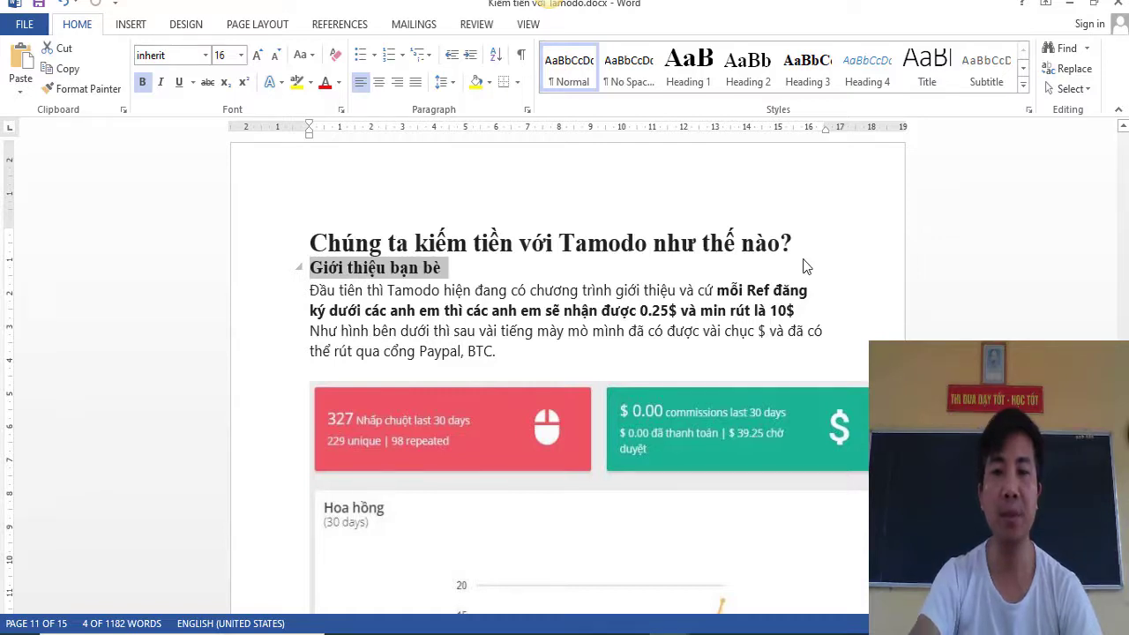
Scroll past 'Chính sách hoa hồng của Tamodo' to the seven-level, $0.25-per-referral image
scroll(785, 447, down, 10)
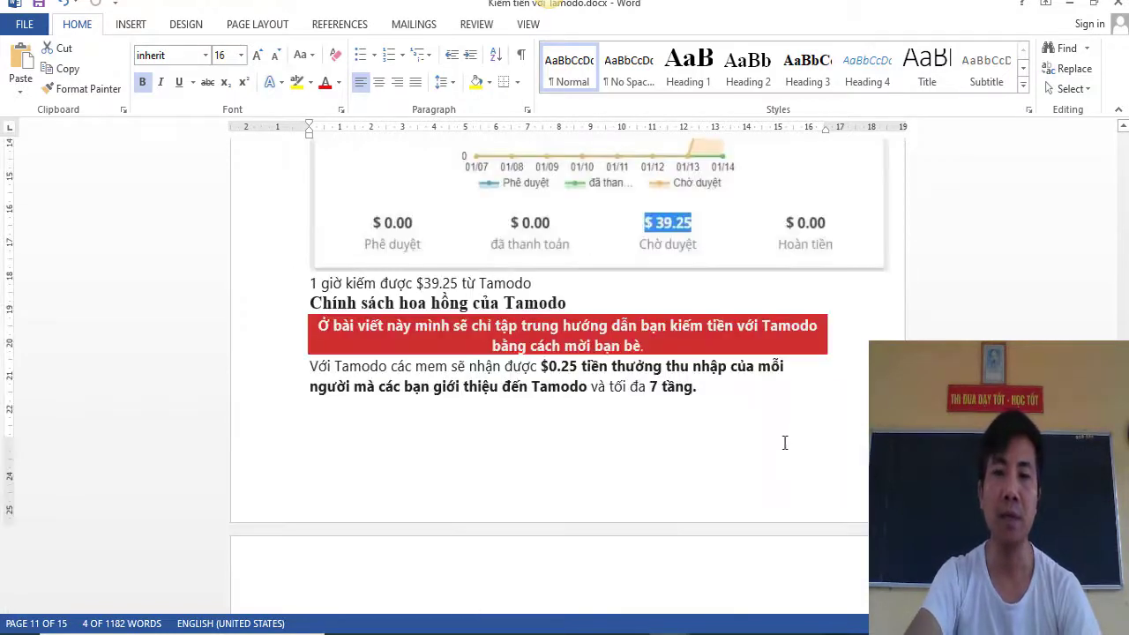
click(794, 377)
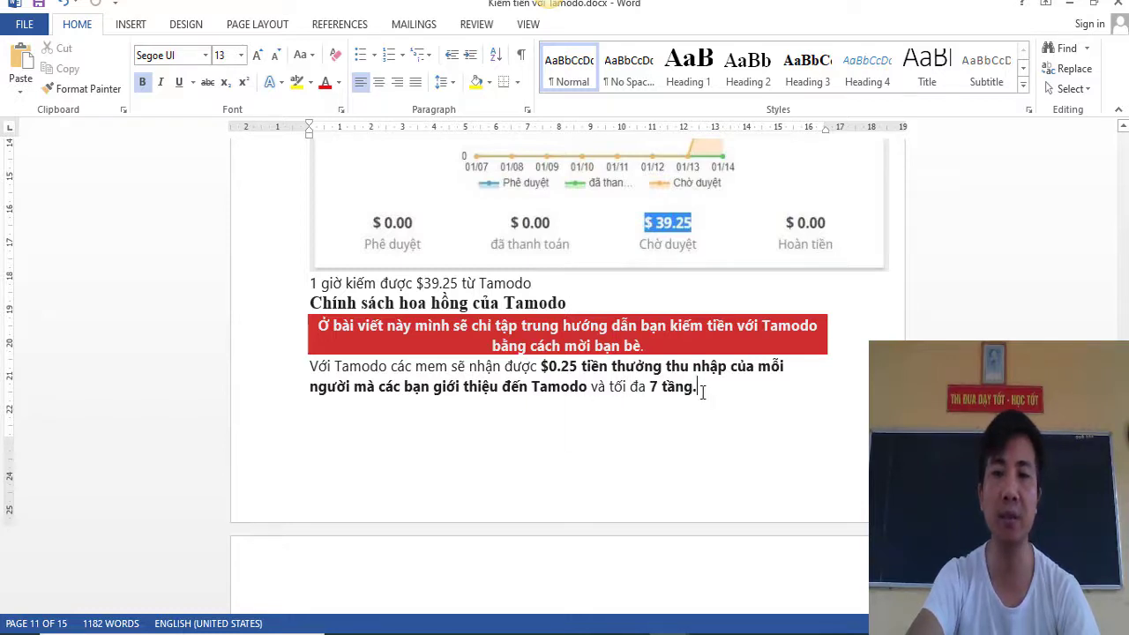
scroll(703, 382, down, 5)
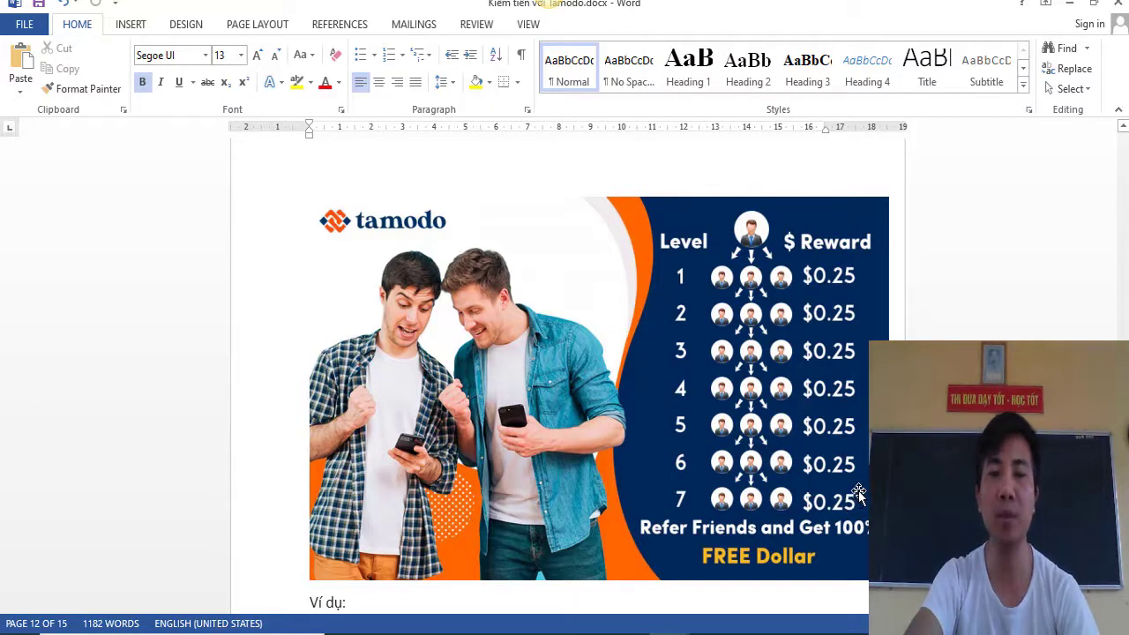
Scroll through the Level 1–7 example totalling $24413.75 to 'Làm thế nào để mời được nhiều người?'
scroll(858, 492, down, 6)
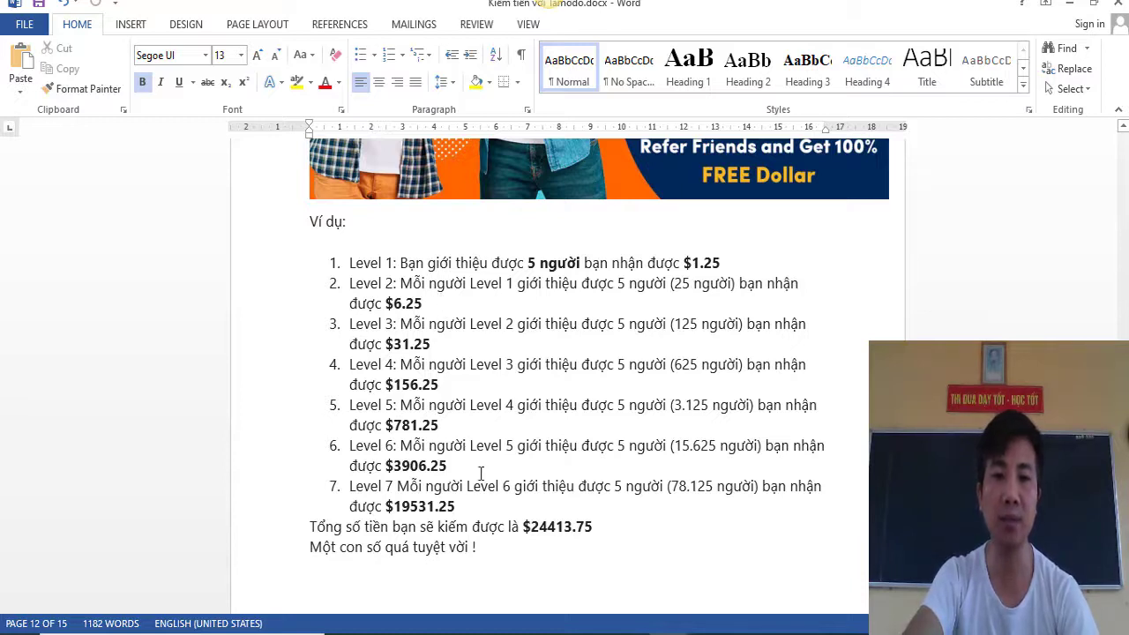
scroll(460, 514, down, 1)
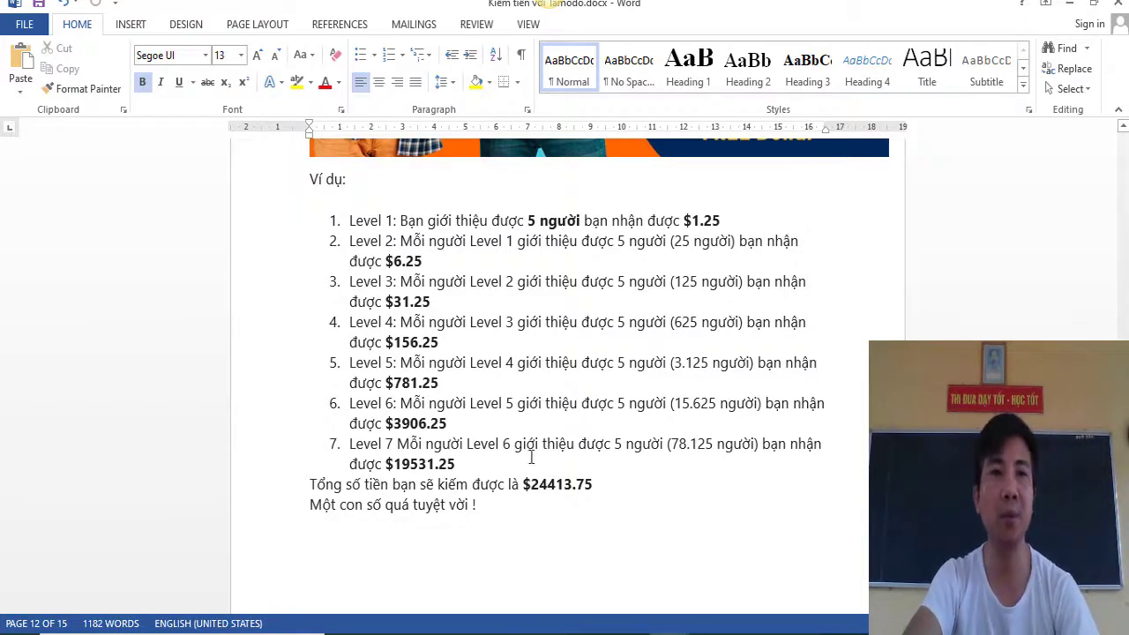
scroll(513, 502, down, 5)
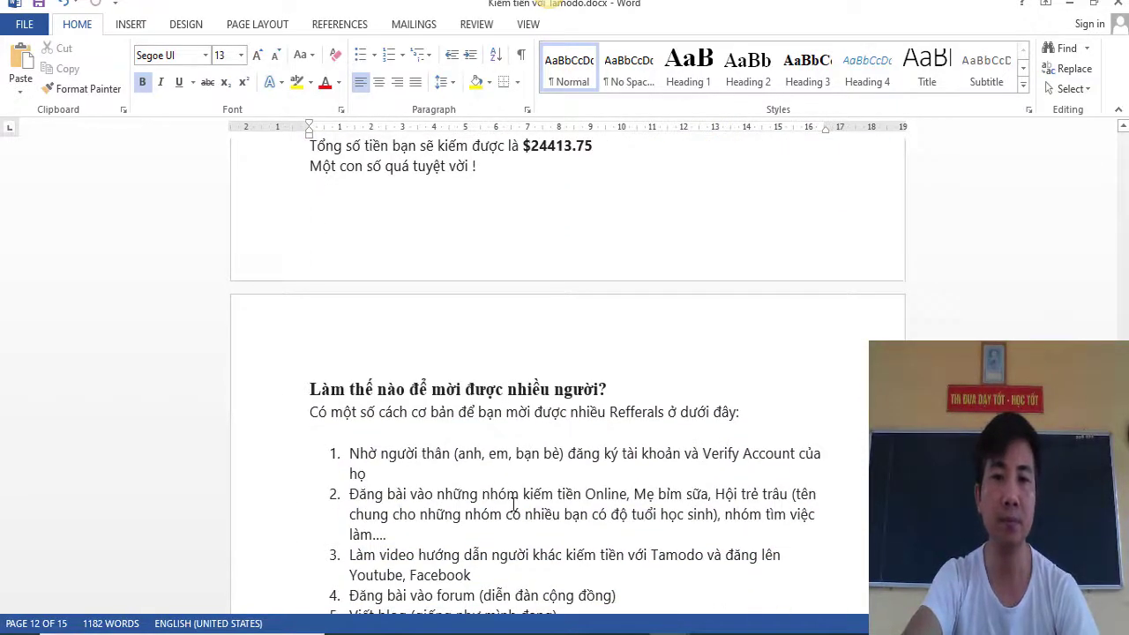
Click into the inviting-people heading, then scroll down to 'Rút tiền từ Tamodo như thế nào?'
scroll(514, 503, down, 2)
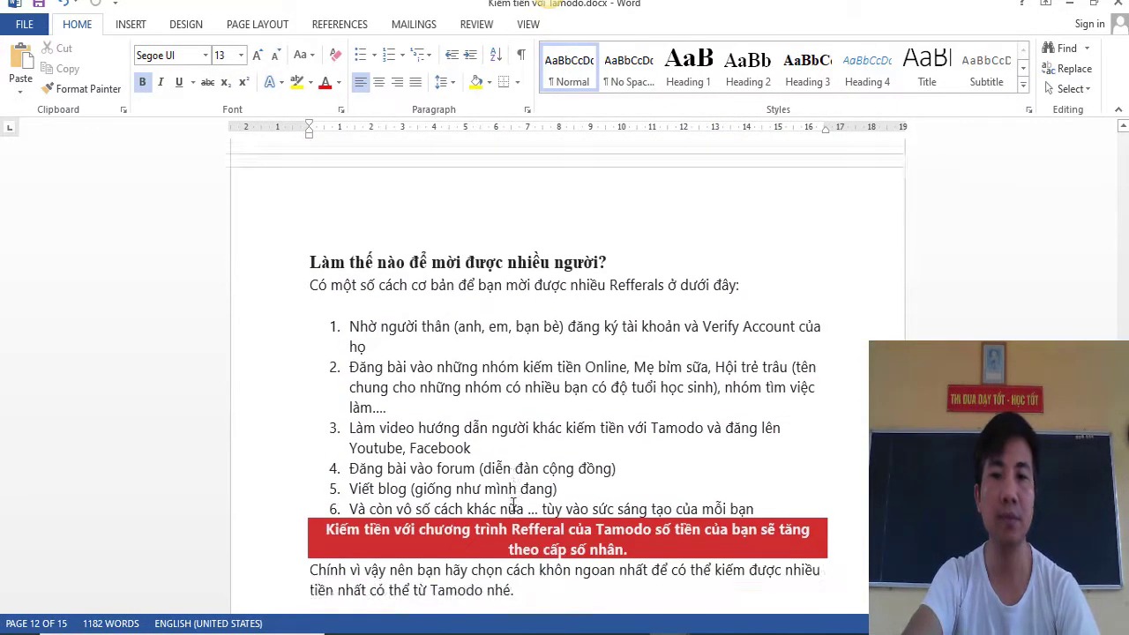
click(635, 258)
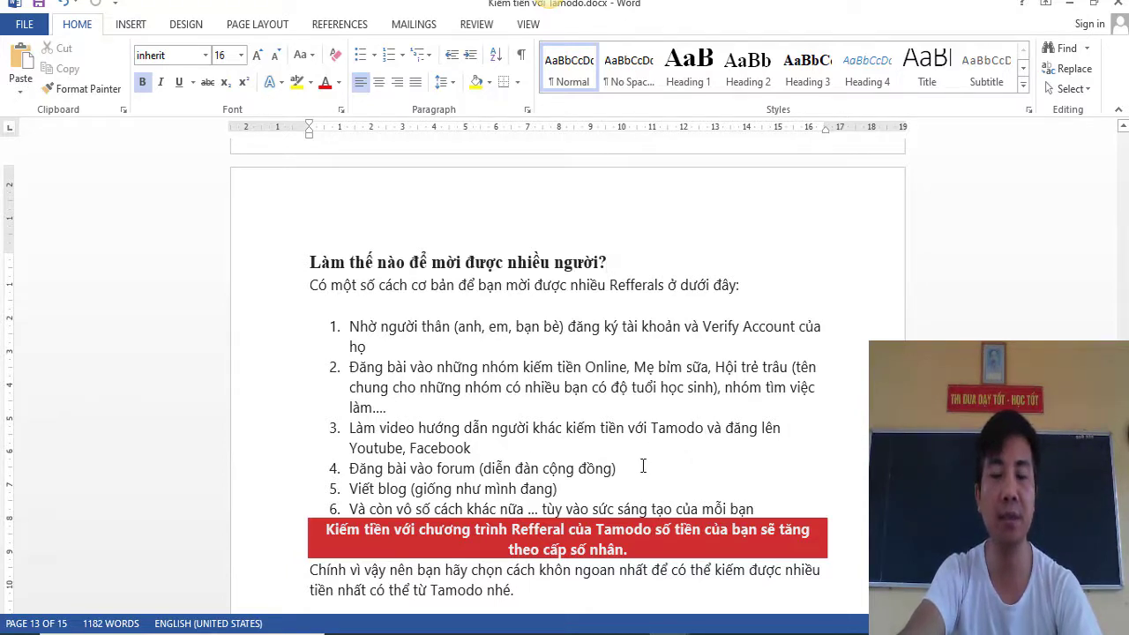
scroll(642, 466, down, 2)
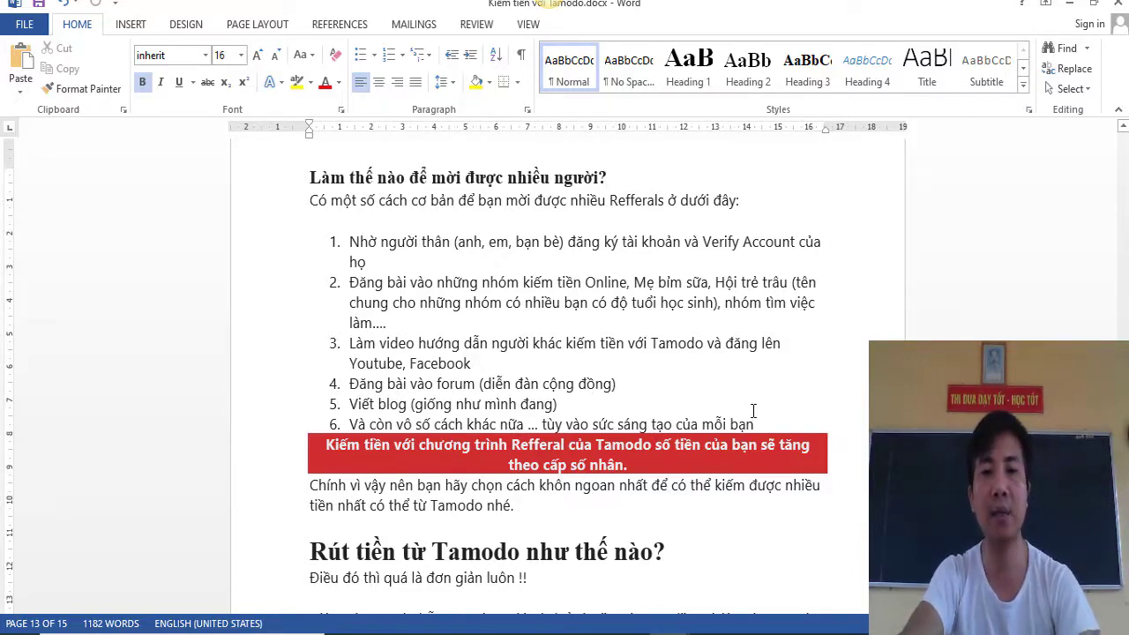
scroll(754, 411, down, 5)
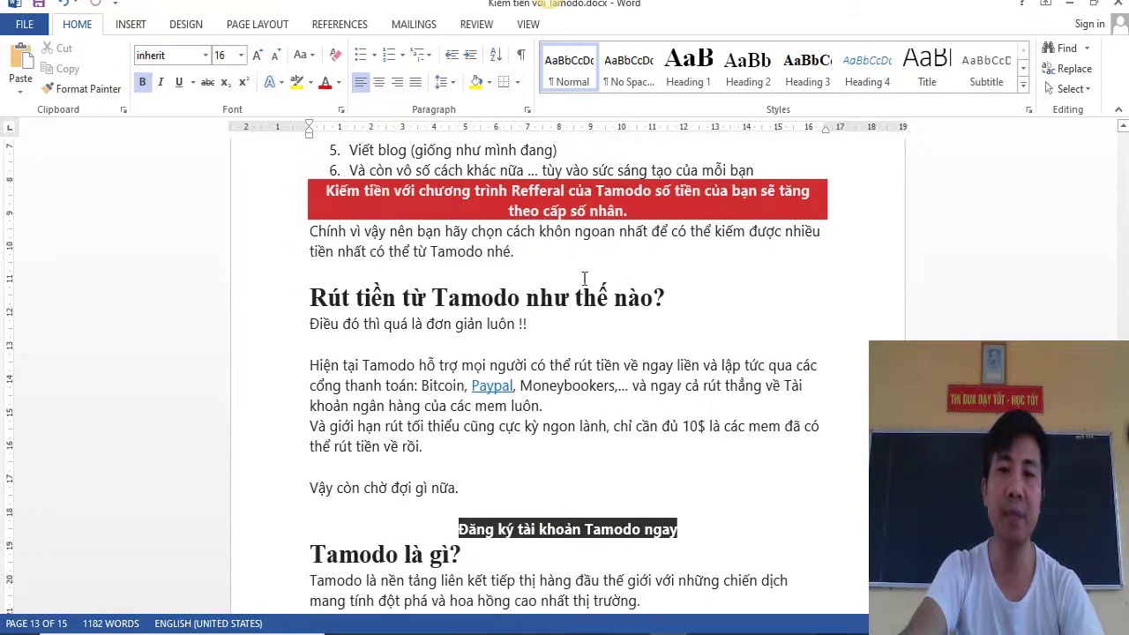
Select 'Bitcoin' among the withdrawal section's payment methods
click(670, 294)
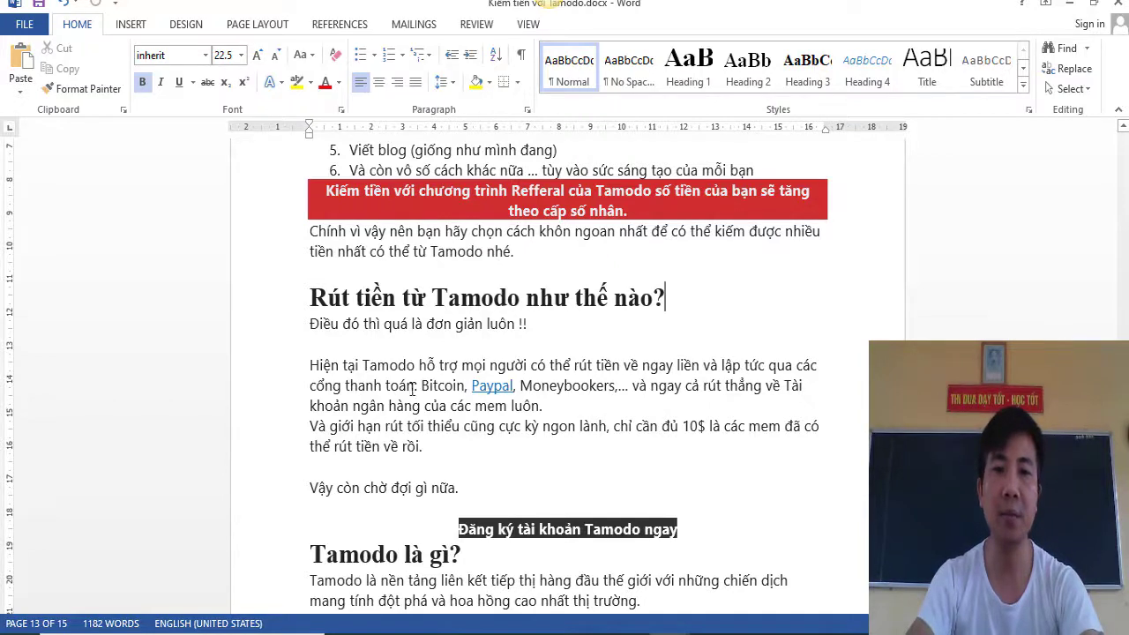
drag(424, 385, 464, 385)
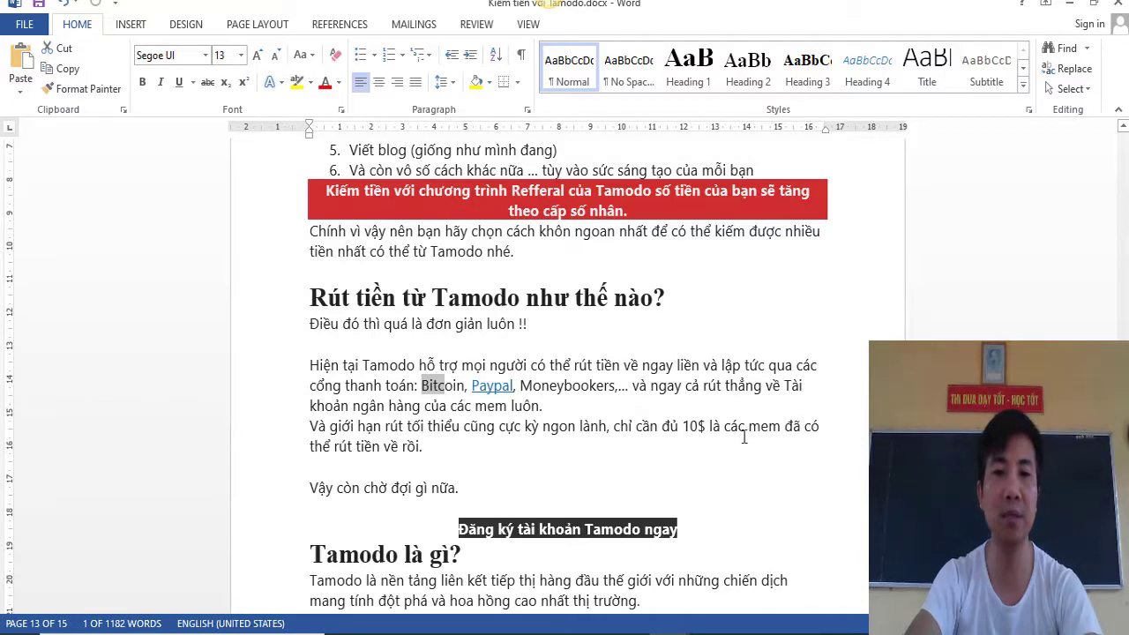
scroll(743, 435, down, 5)
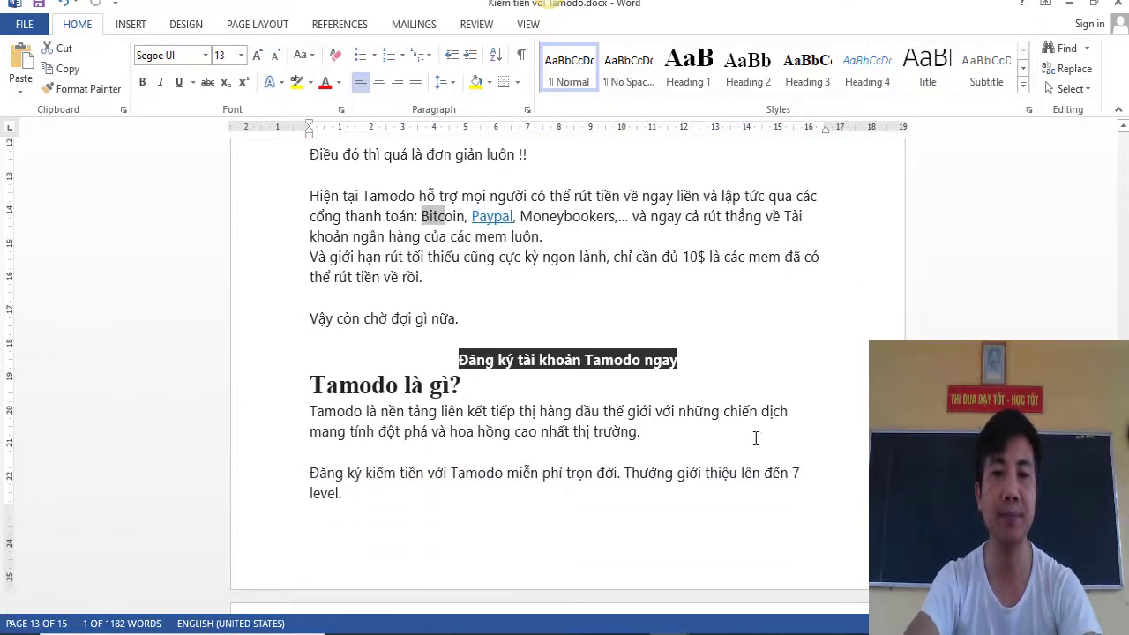
Jump to the page 1 title, select its first line, then return to Gmail in Chrome
key(ctrl+Home)
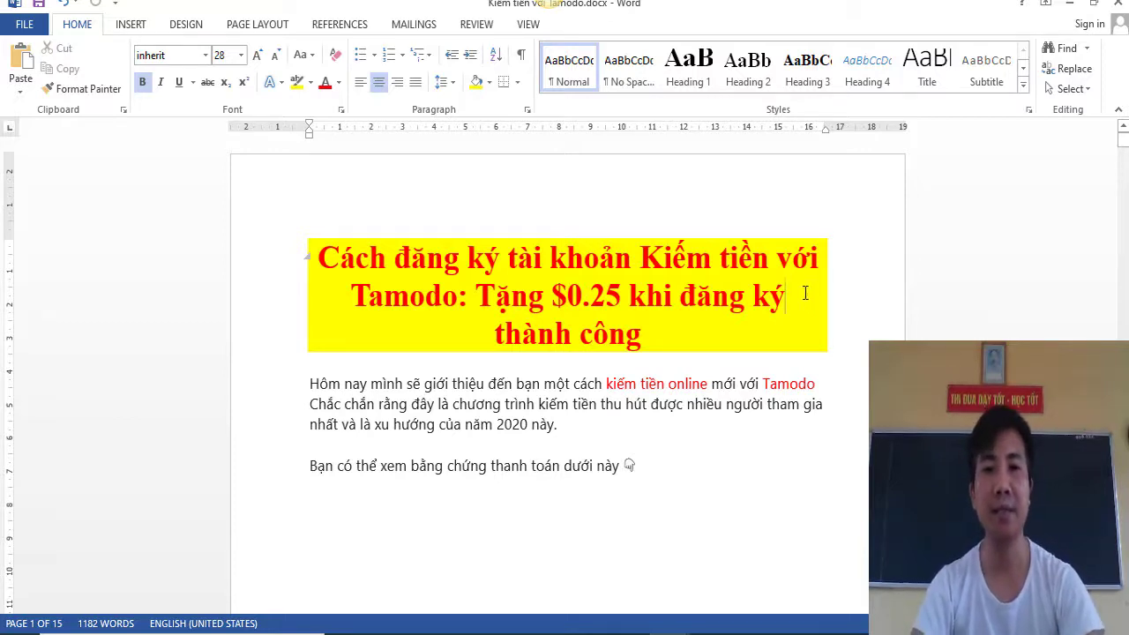
drag(318, 258, 693, 326)
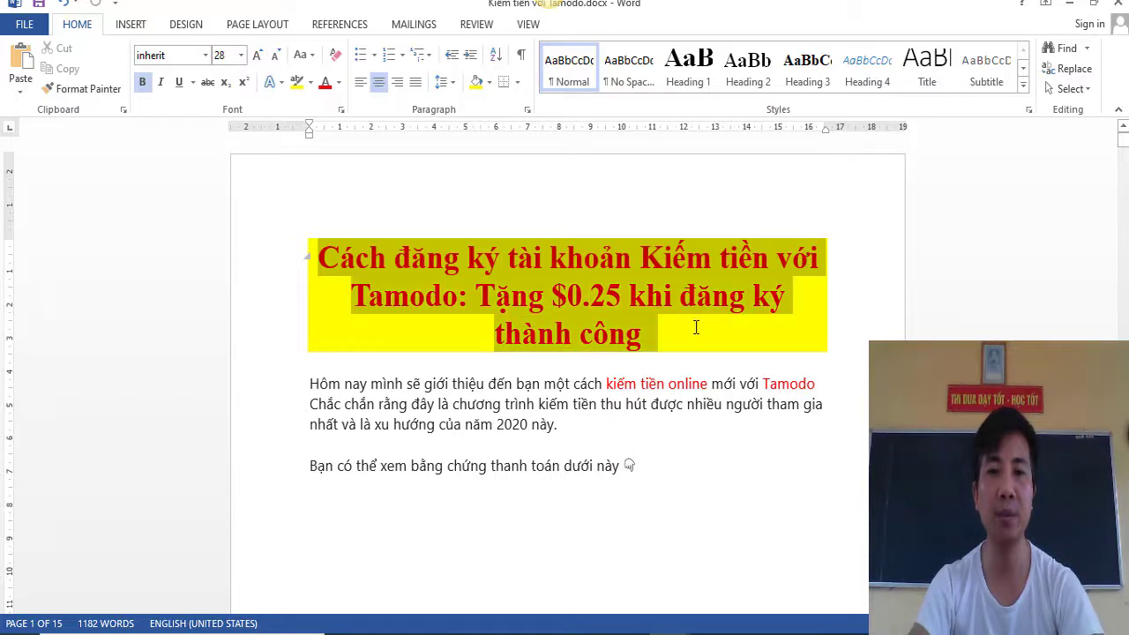
click(587, 430)
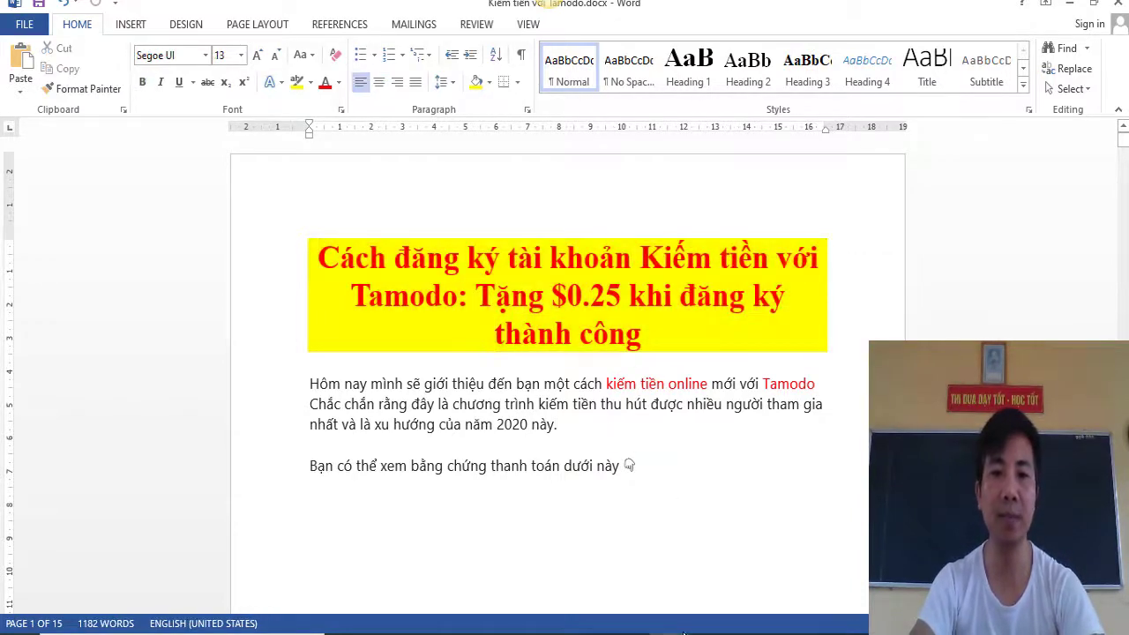
key(alt+Tab)
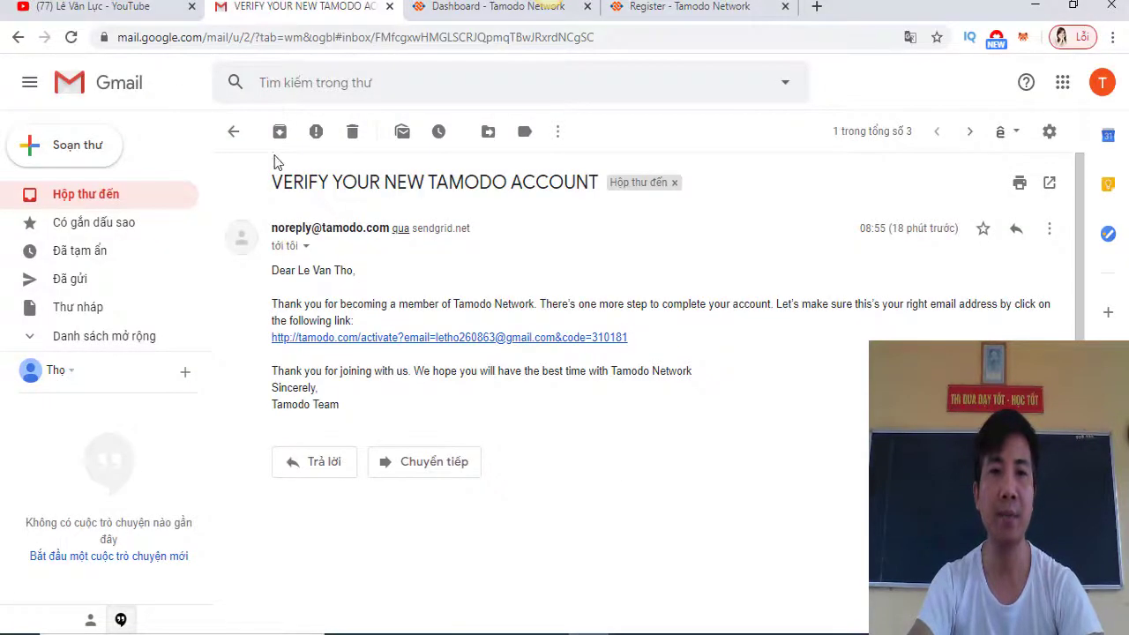
Select the personal referral link on the Tamodo dashboard Overview and copy it
click(668, 9)
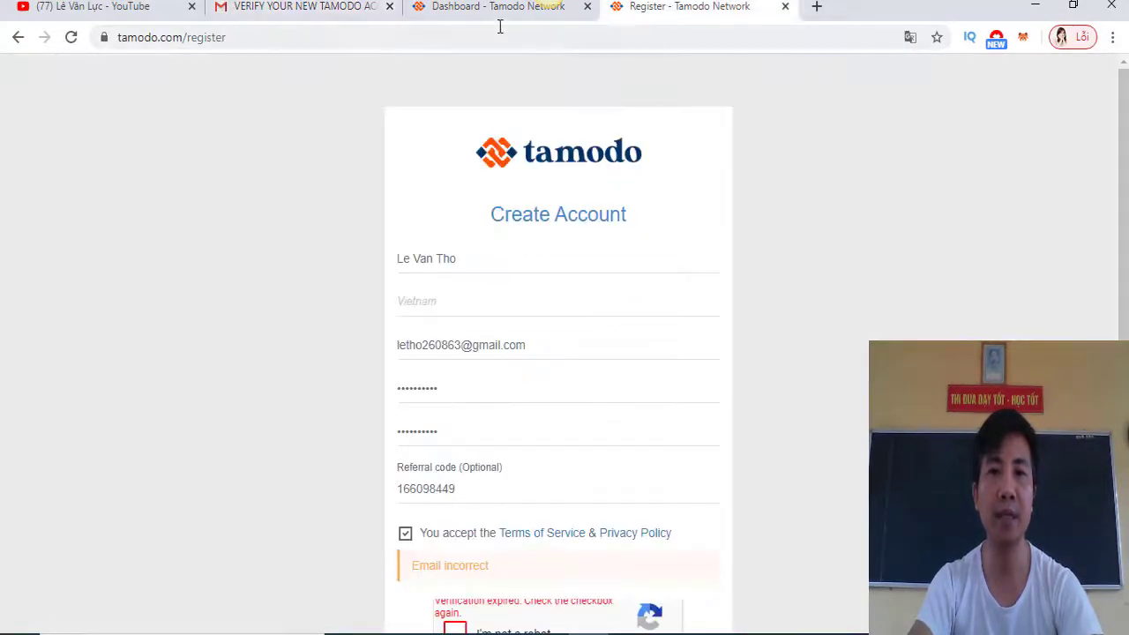
click(480, 8)
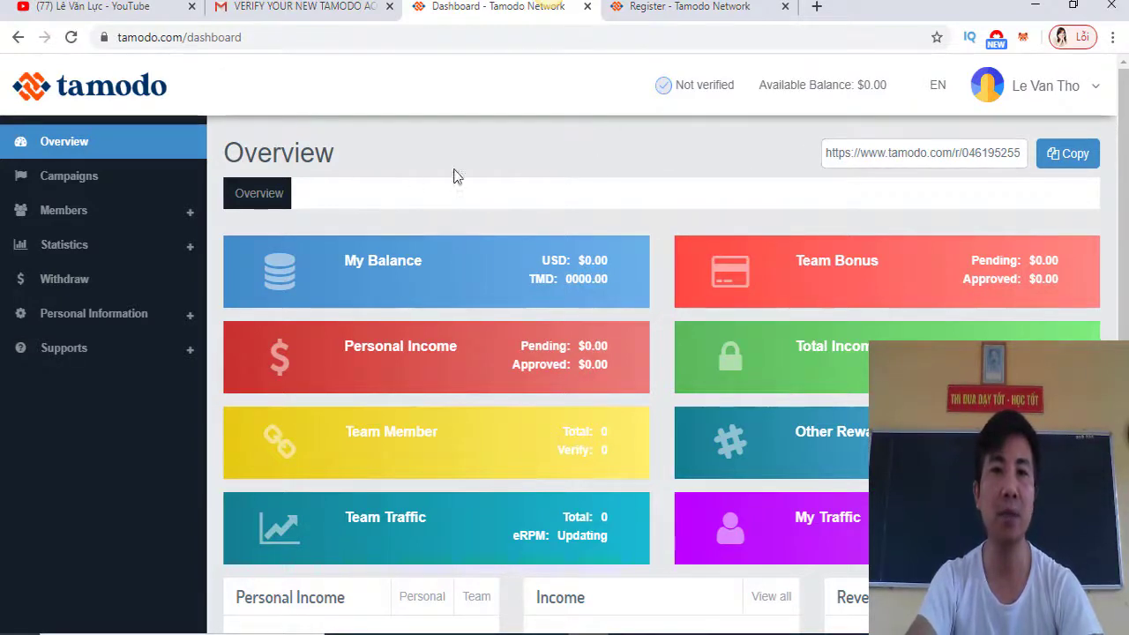
drag(826, 150, 1028, 150)
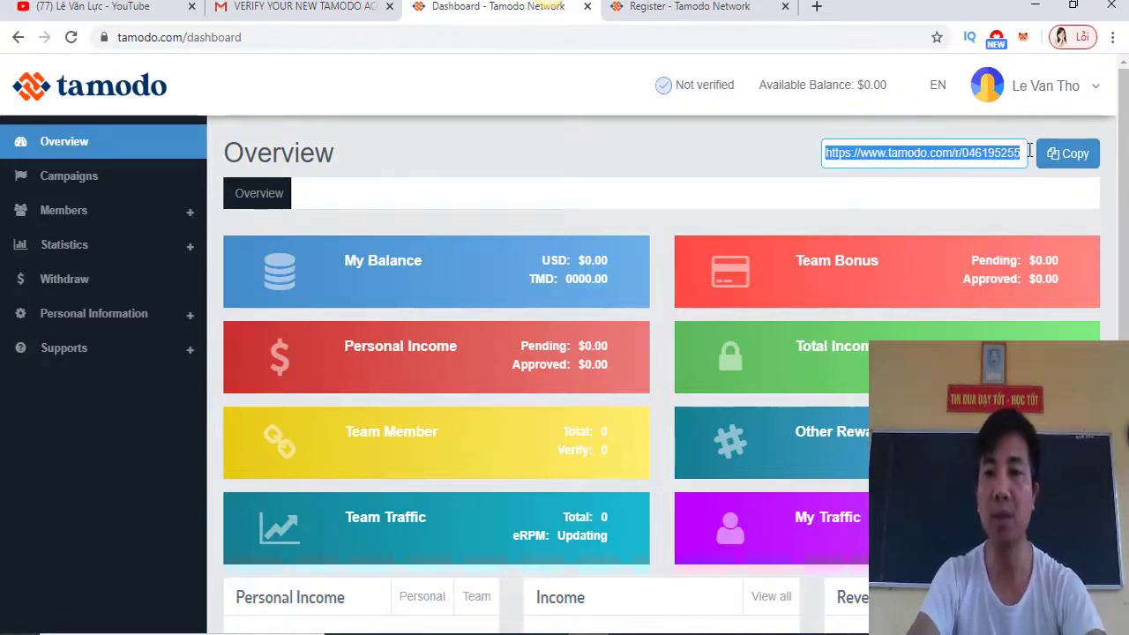
click(999, 194)
drag(827, 155, 1022, 155)
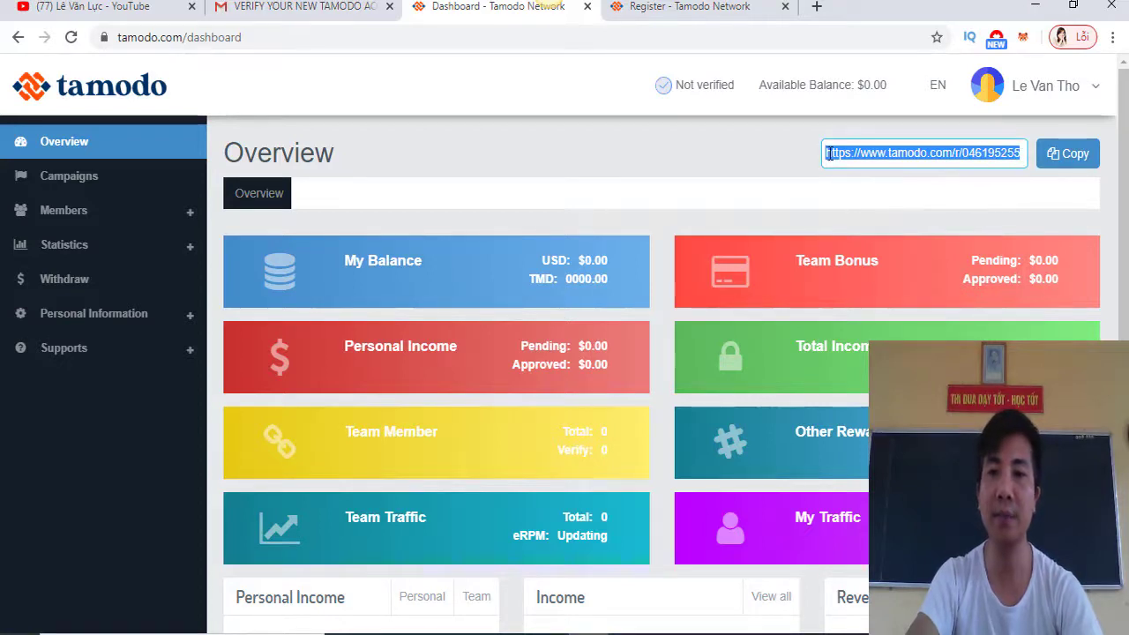
click(933, 208)
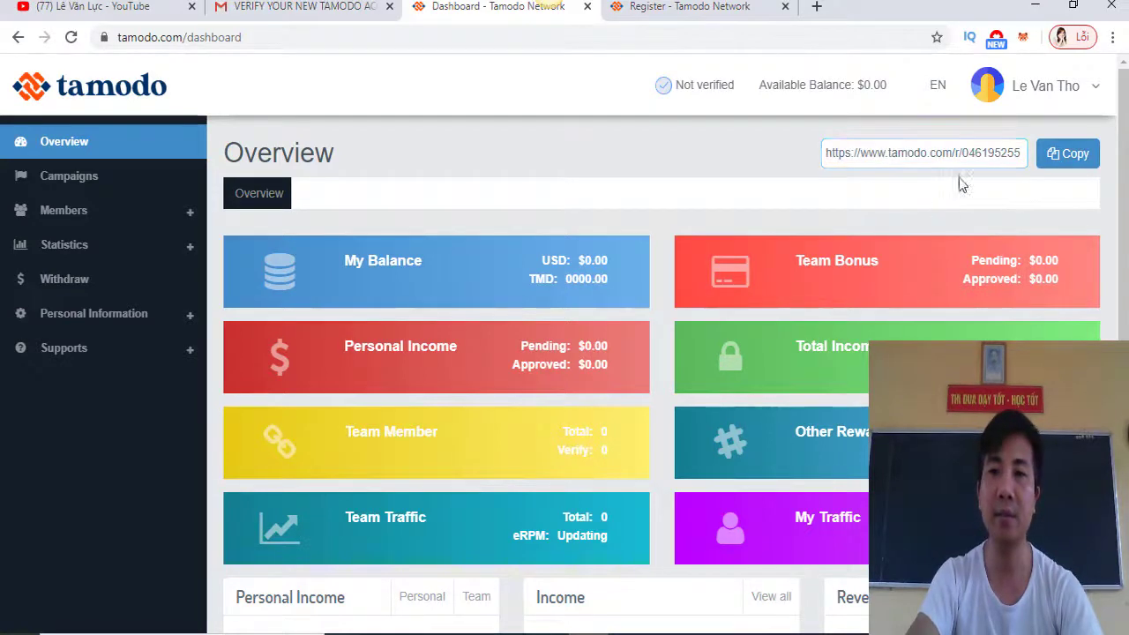
click(1066, 155)
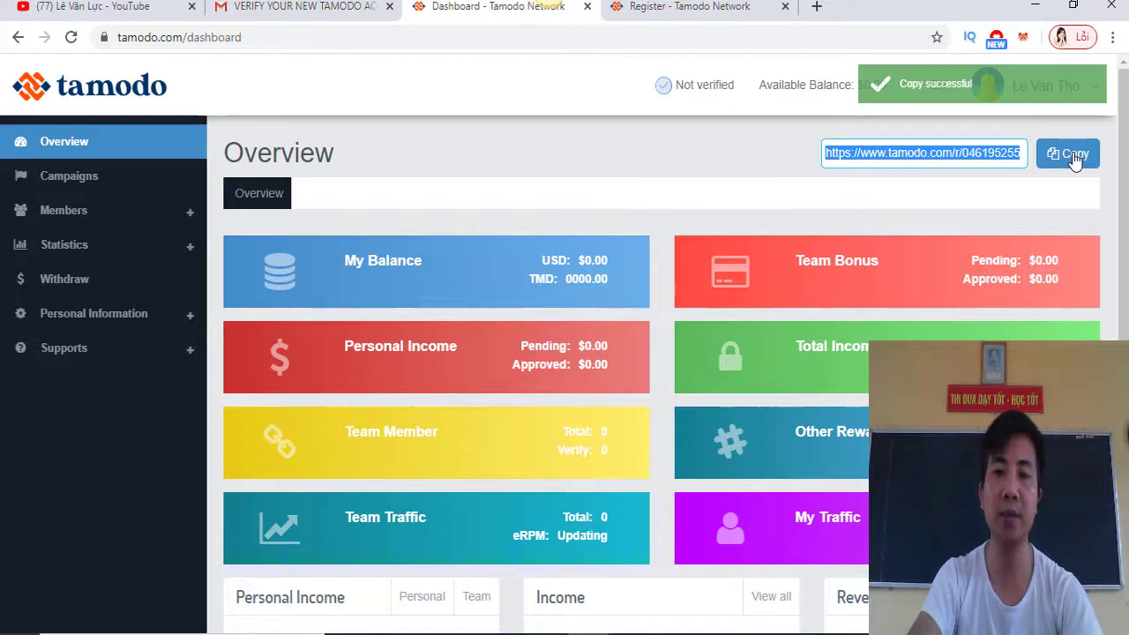